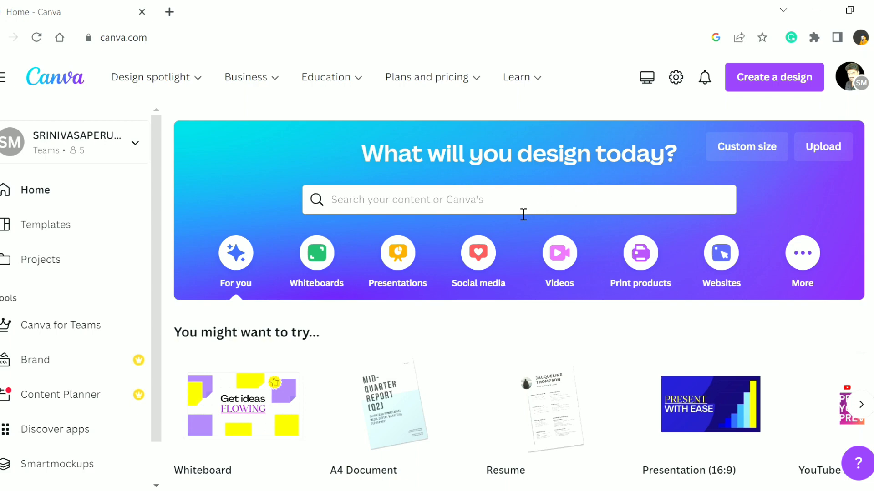
Search the Canva templates for "resume" using the matching suggestion
left_click(414, 207)
type("resume")
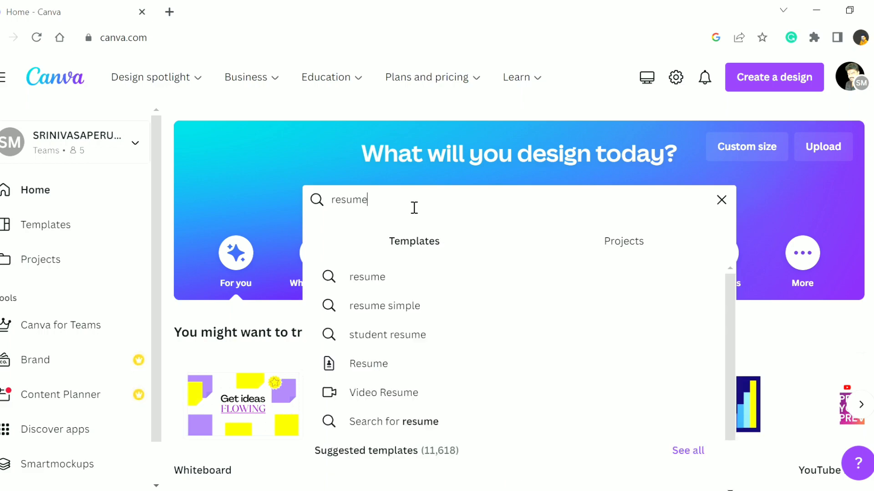
left_click(379, 279)
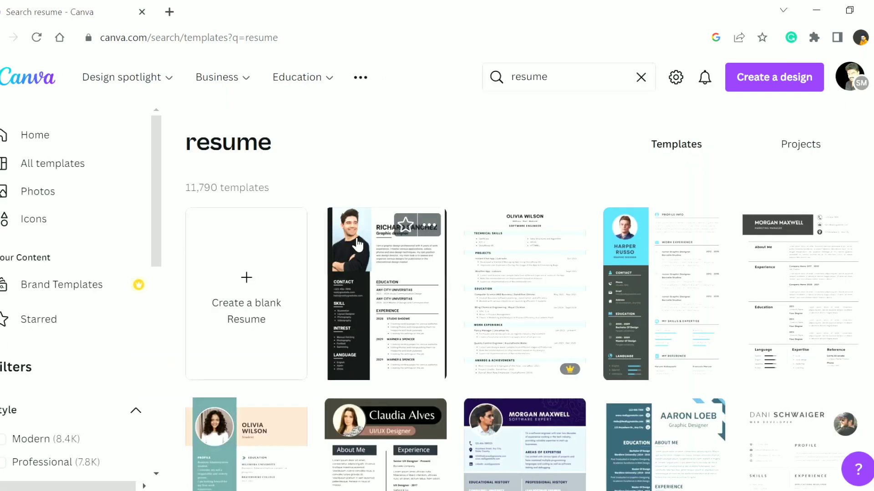
Browse the resume templates and open the Content Creator one with a navy column and a round photo
scroll(696, 241, "down", 5)
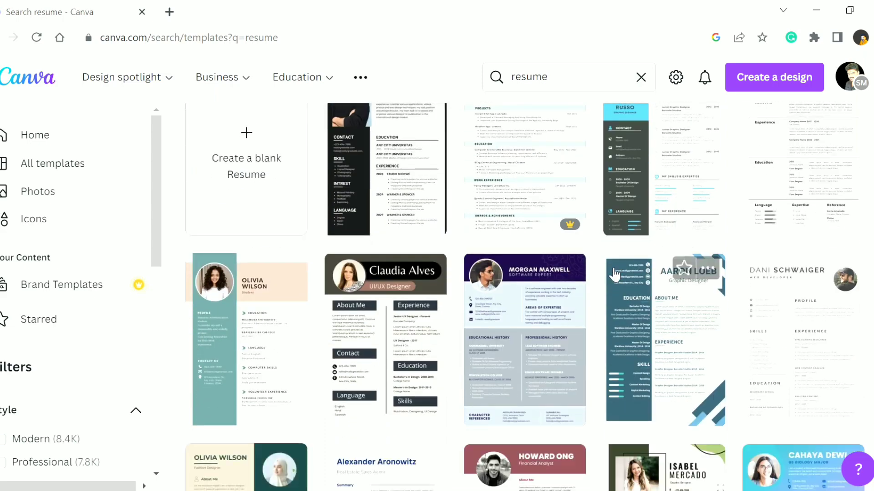
scroll(587, 277, "down", 12)
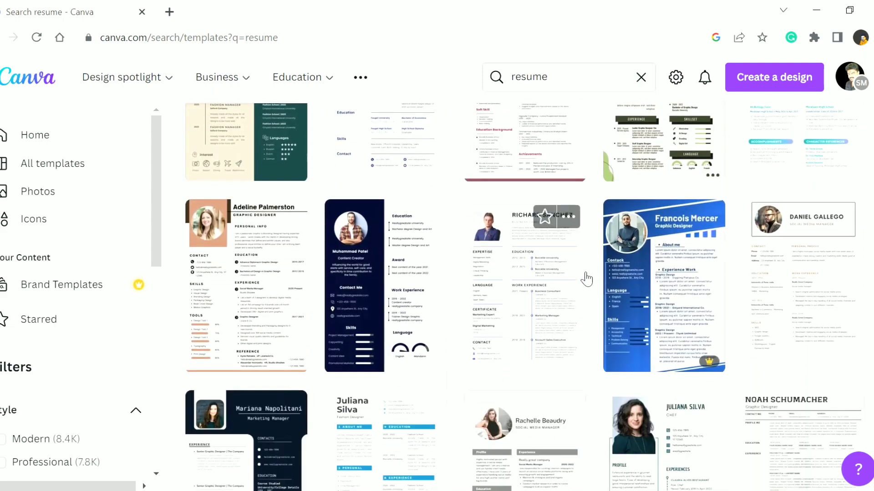
scroll(587, 279, "down", 15)
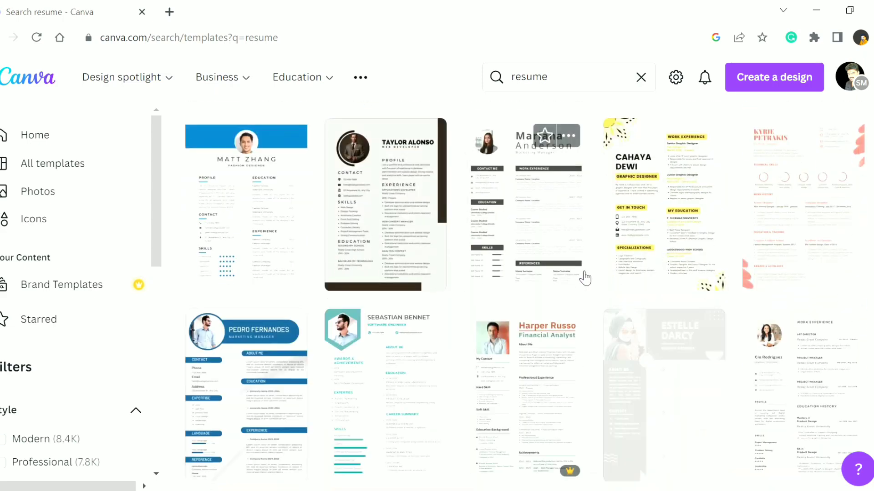
scroll(585, 278, "up", 20)
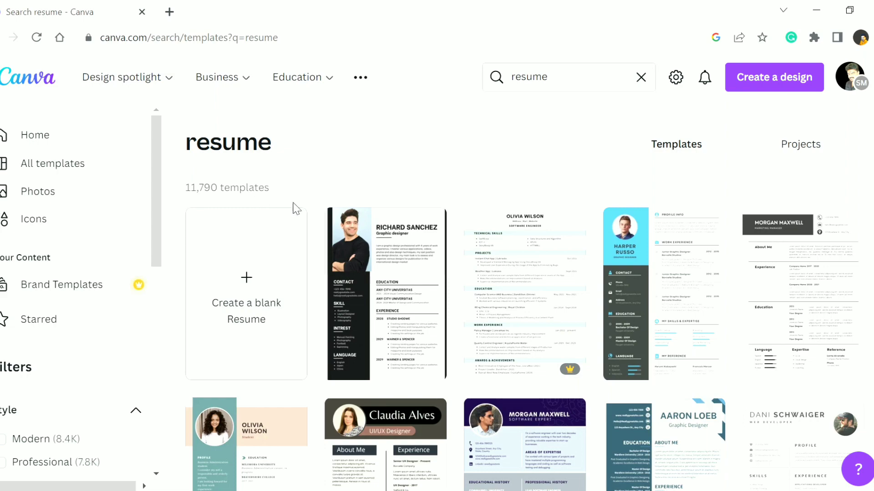
scroll(647, 268, "down", 10)
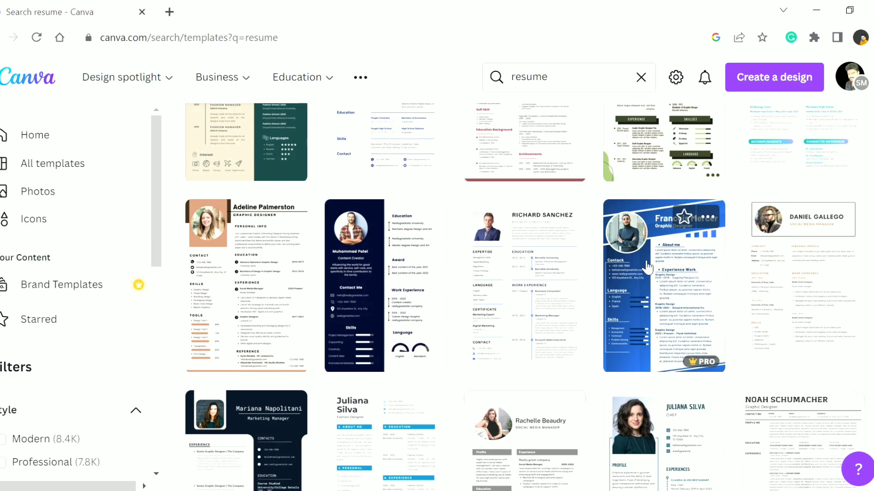
scroll(700, 296, "down", 5)
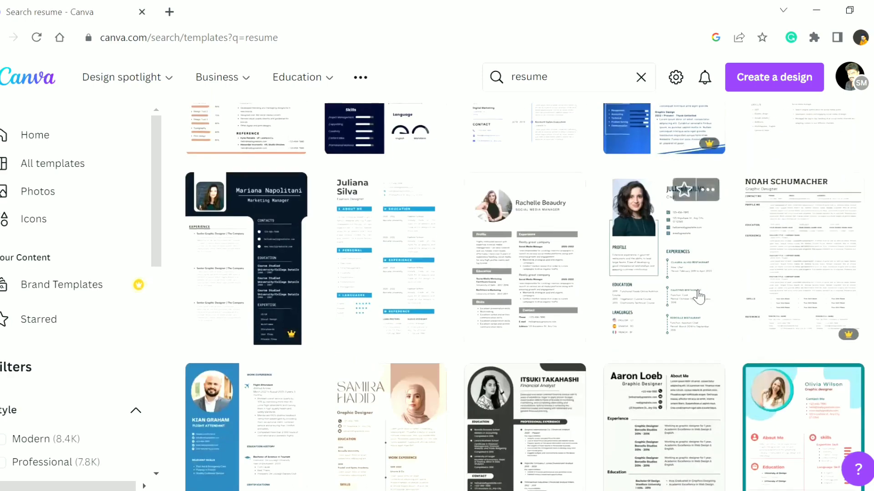
scroll(699, 296, "down", 9)
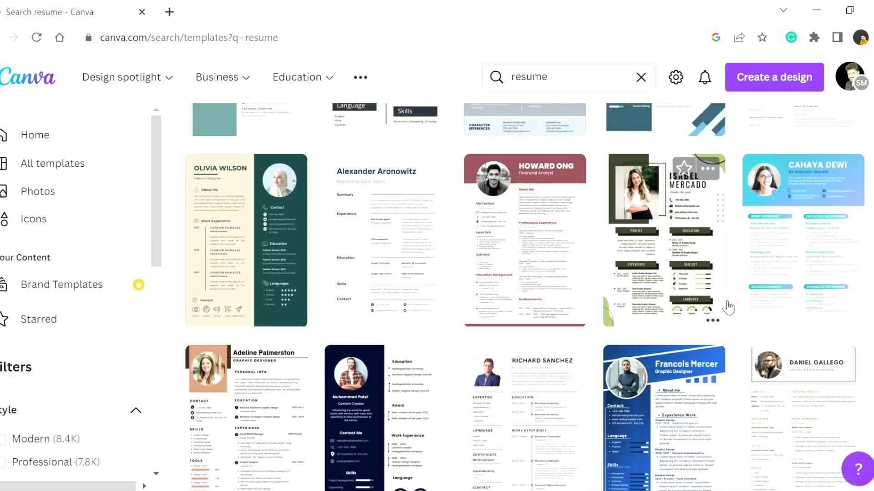
left_click(376, 363)
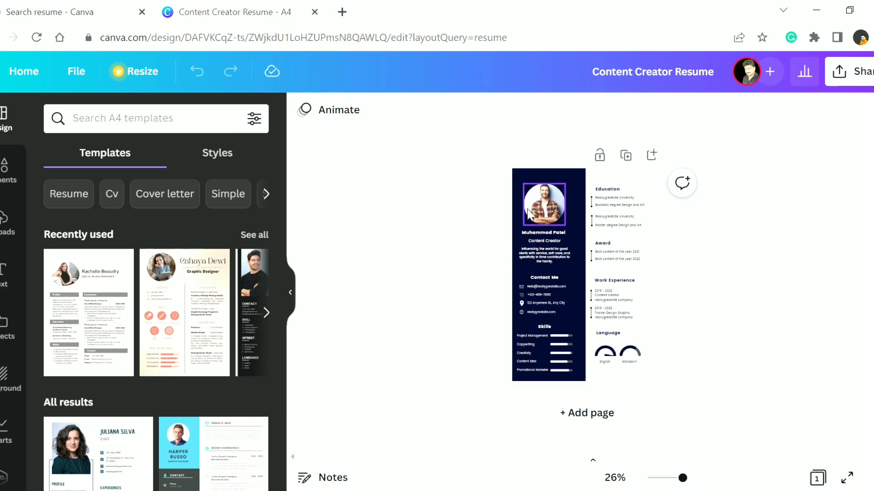
Enlarge the resume page to 60% and examine its contact, skills, education, award, work experience and language sections
left_click(703, 479)
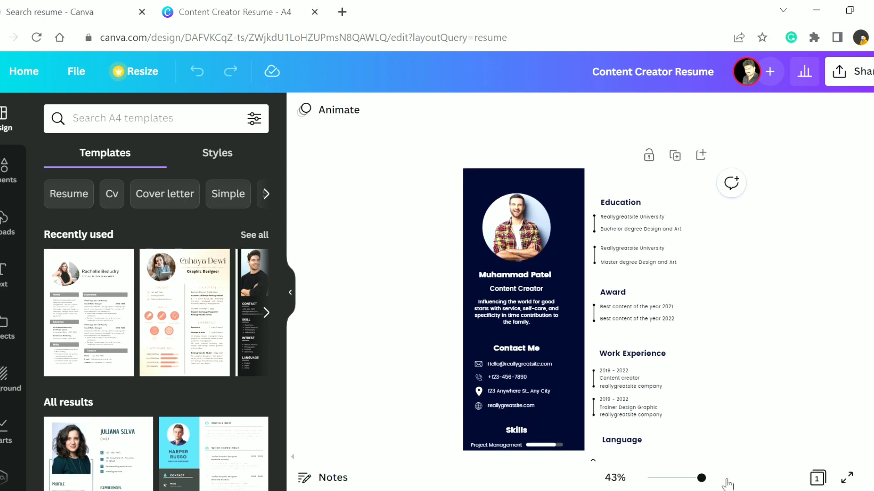
left_click(723, 478)
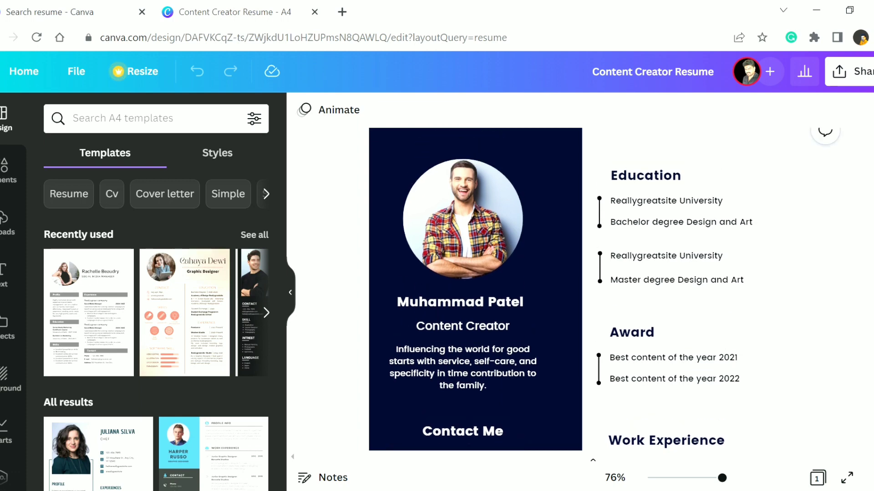
scroll(694, 320, "down", 5)
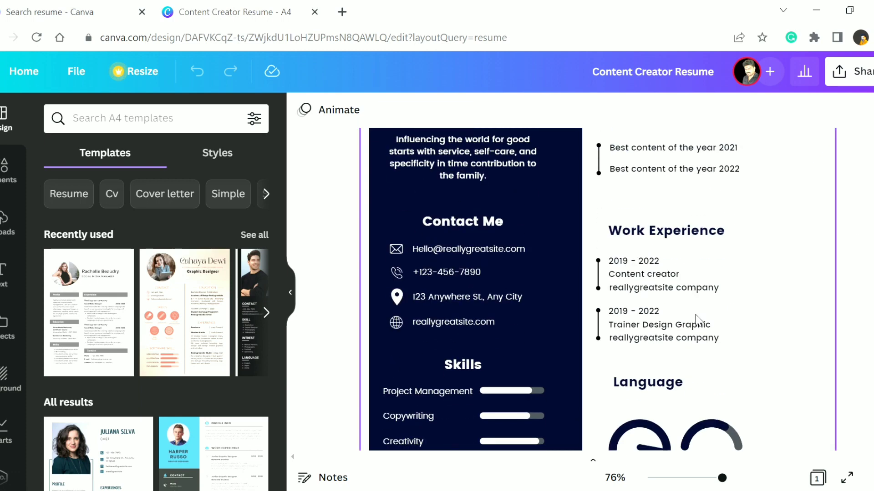
scroll(698, 386, "up", 5)
left_click_drag(721, 479, 712, 479)
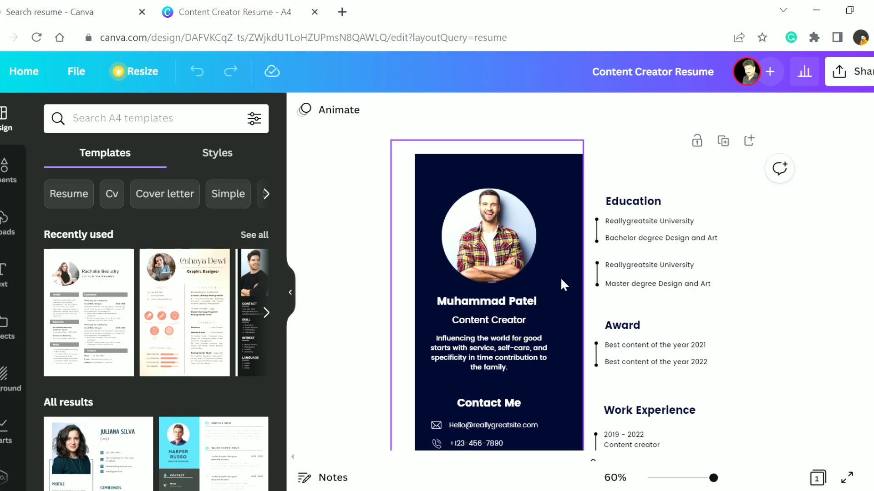
scroll(560, 278, "down", 3)
scroll(560, 277, "up", 3)
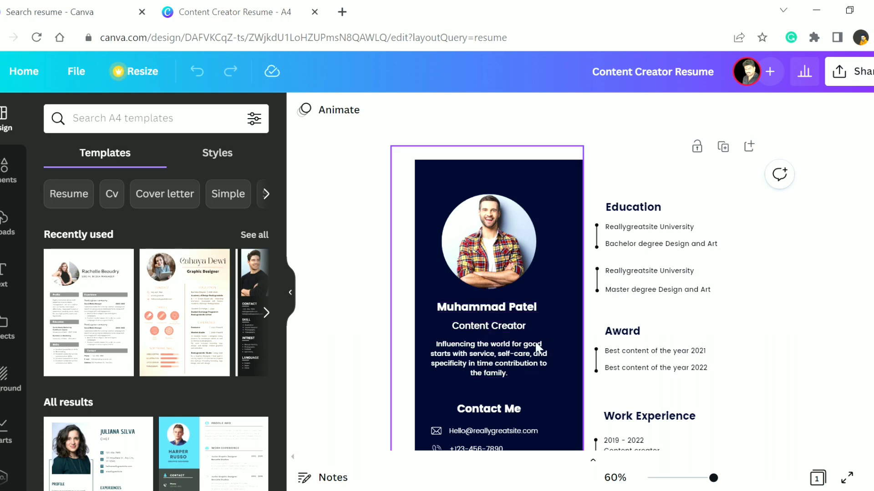
scroll(515, 376, "down", 2)
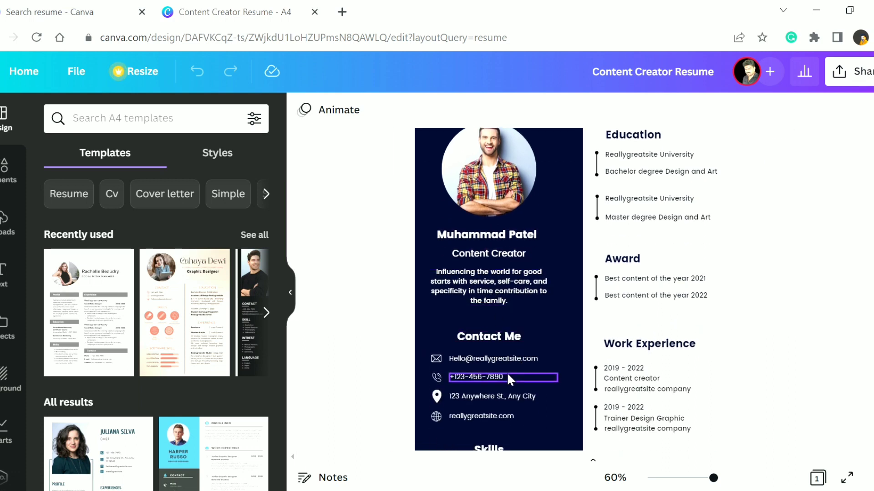
scroll(509, 374, "down", 4)
scroll(662, 389, "up", 6)
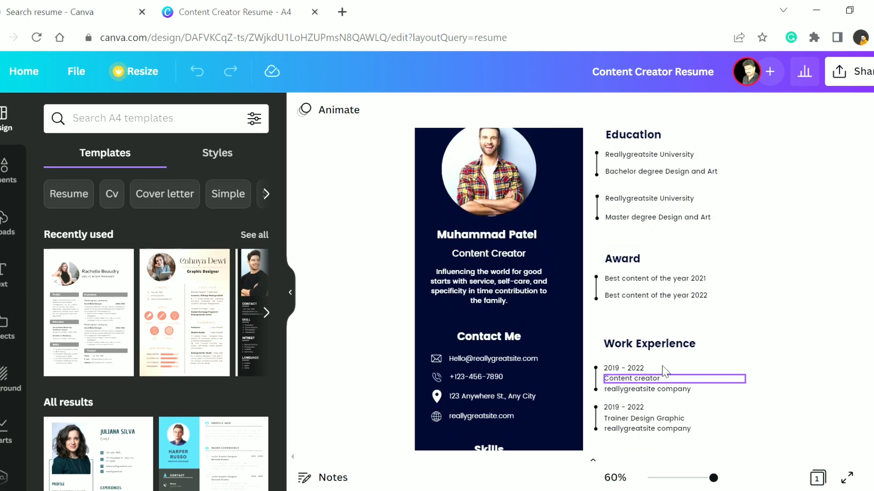
scroll(660, 382, "down", 4)
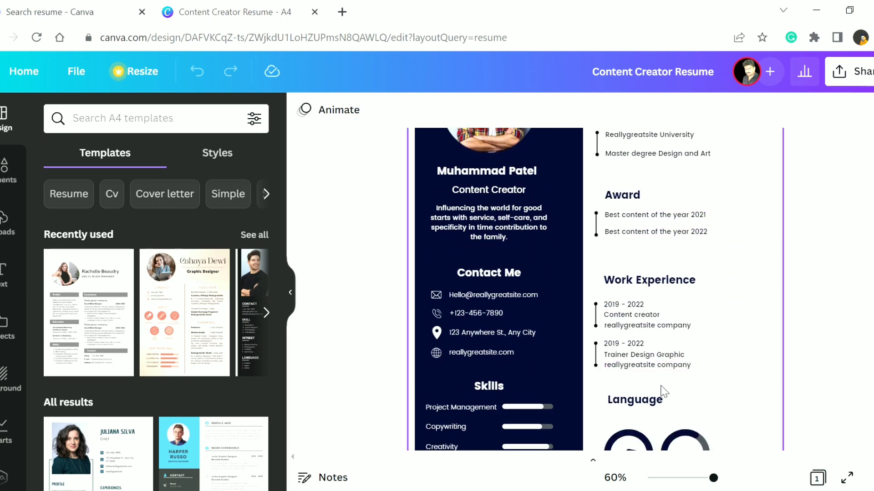
scroll(678, 412, "down", 2)
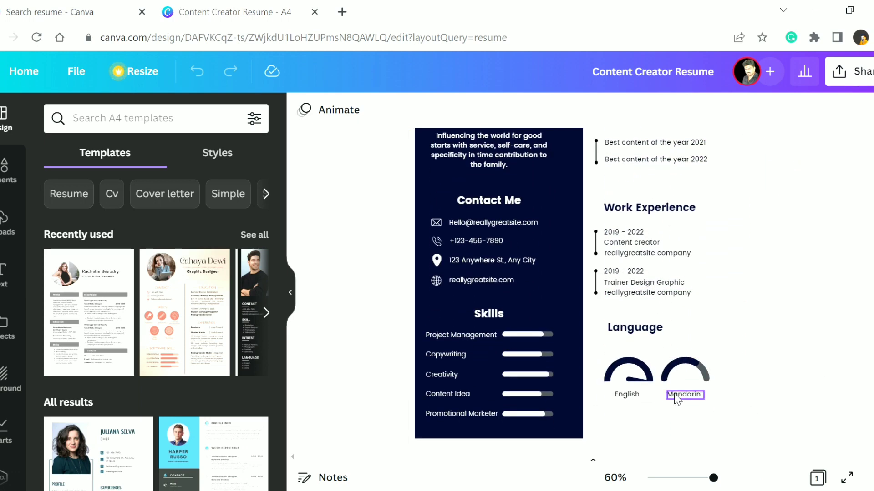
scroll(682, 396, "up", 6)
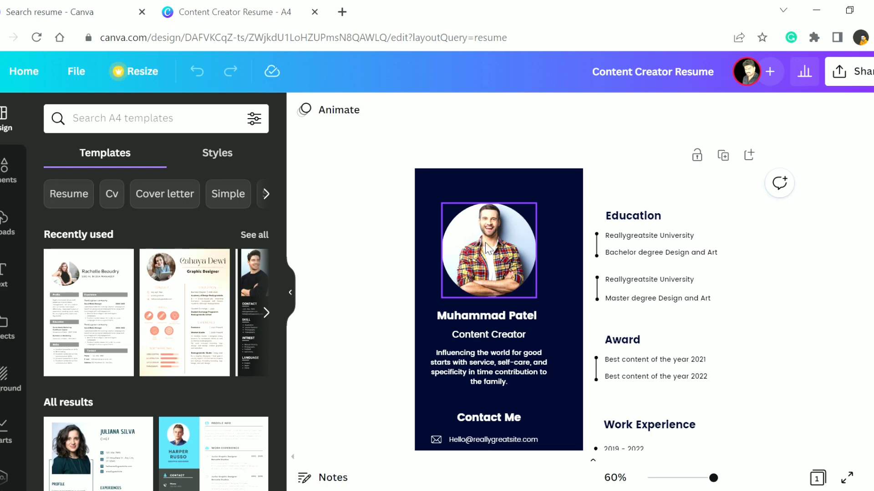
Delete the sample photo from the circular frame at the head of the navy column, keeping the frame
left_click(493, 266)
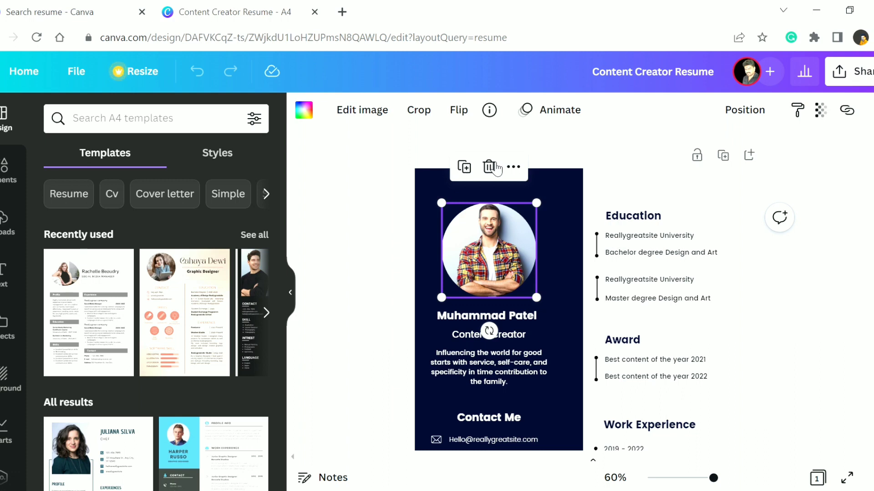
left_click(494, 172)
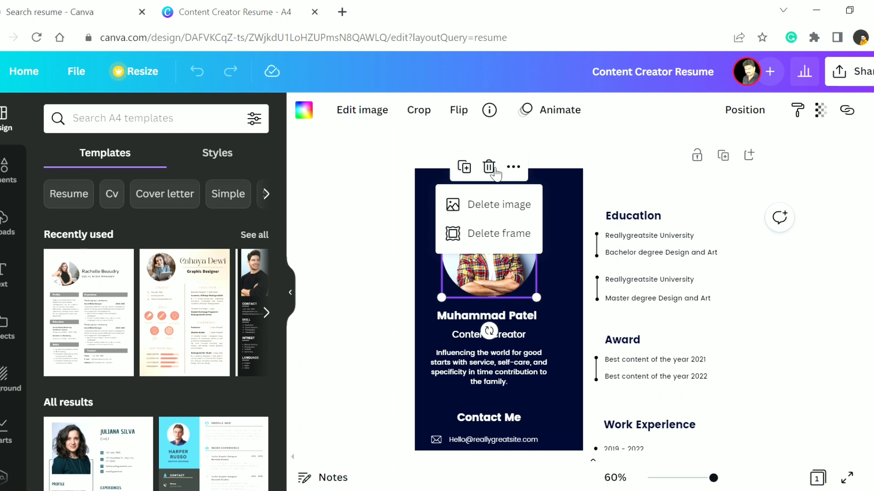
left_click(501, 207)
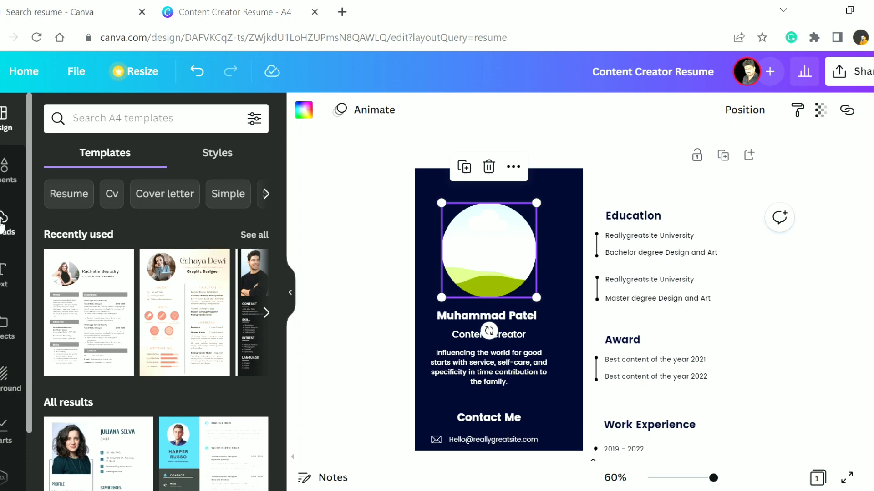
Add the uploaded cut-out portrait of the man in a white shirt to the resume page
left_click(4, 223)
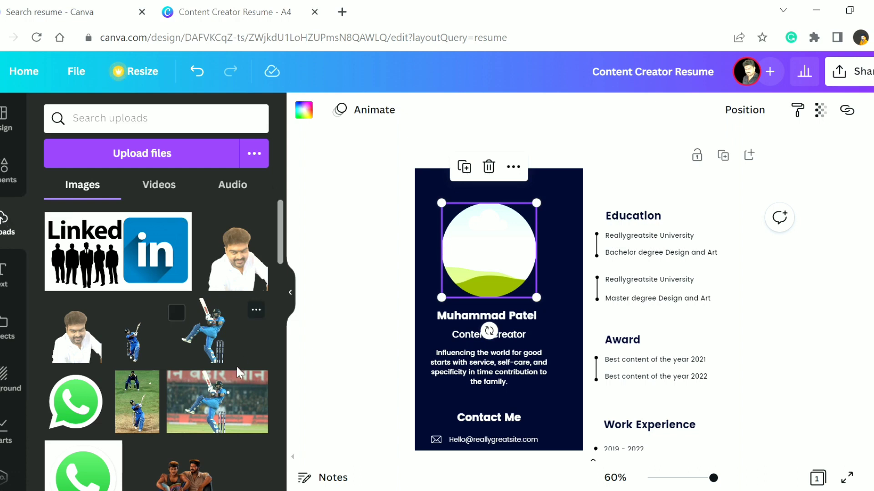
scroll(232, 373, "down", 5)
scroll(228, 374, "up", 5)
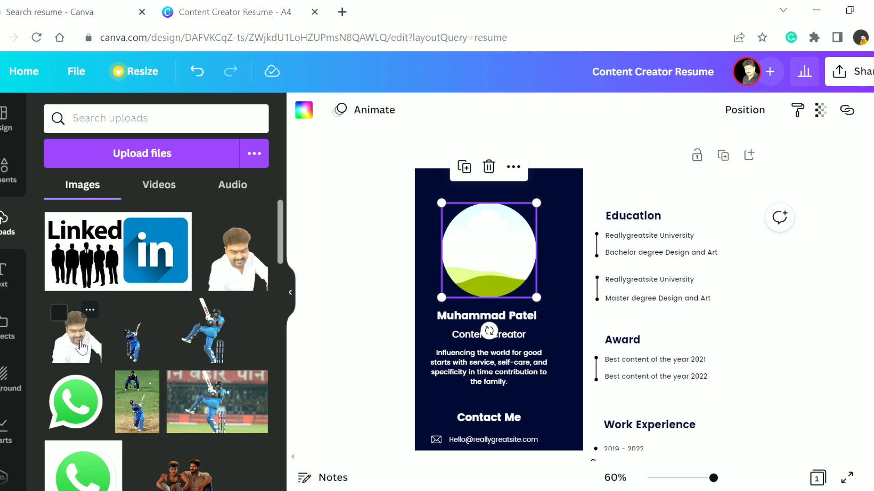
left_click_drag(81, 349, 582, 377)
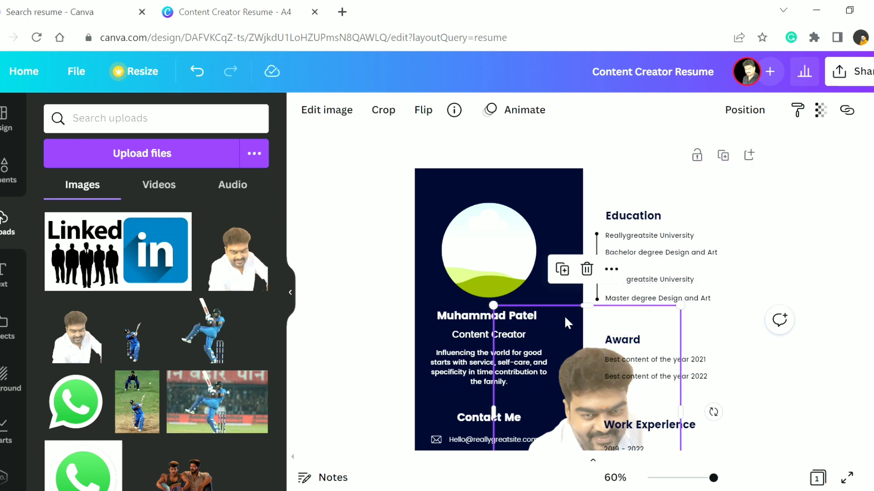
Shrink the added portrait and place it inside the empty circular photo frame
left_click_drag(564, 315, 552, 217)
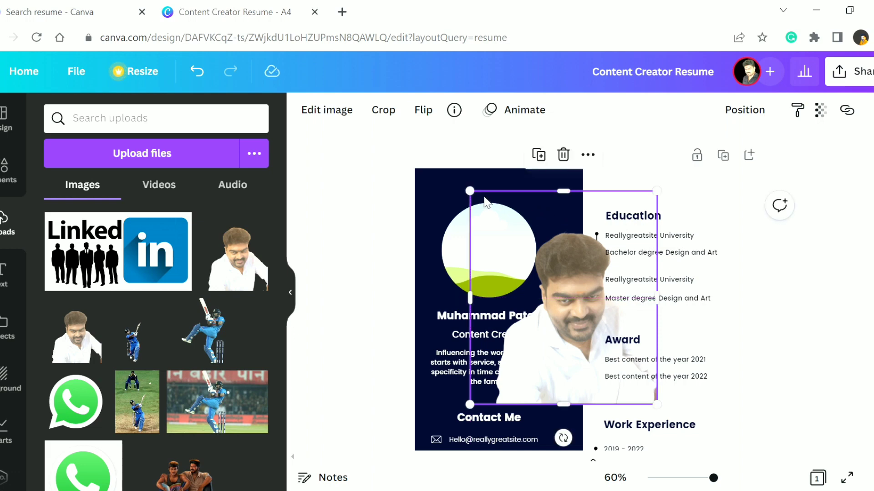
left_click_drag(478, 199, 540, 288)
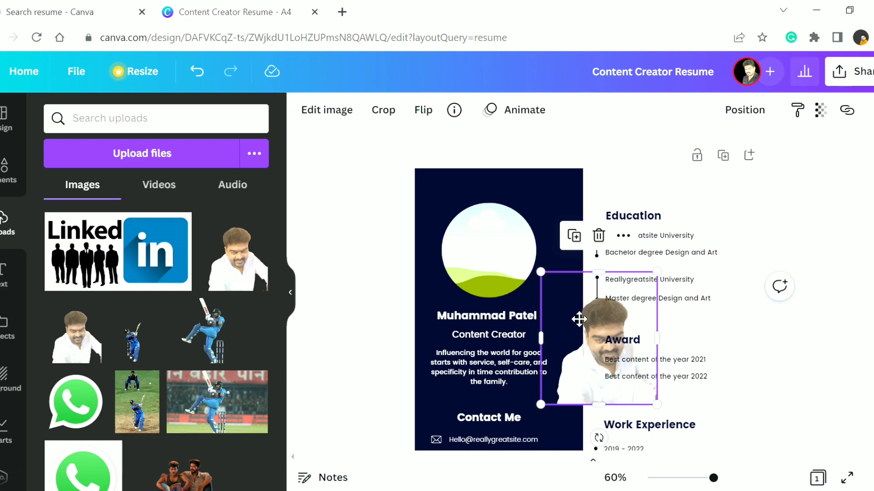
left_click_drag(581, 322, 463, 236)
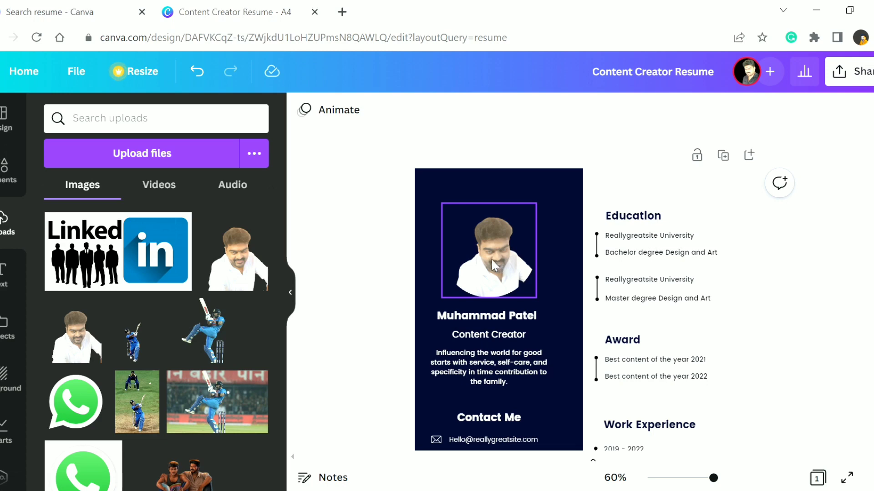
Reposition the framed portrait slightly higher in the navy column, above the name heading, and deselect it
left_click_drag(491, 259, 679, 326)
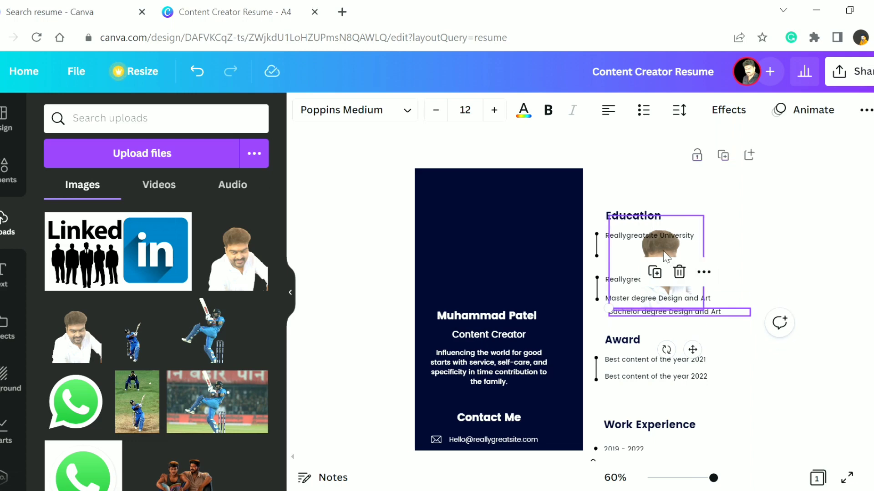
left_click_drag(666, 269, 499, 222)
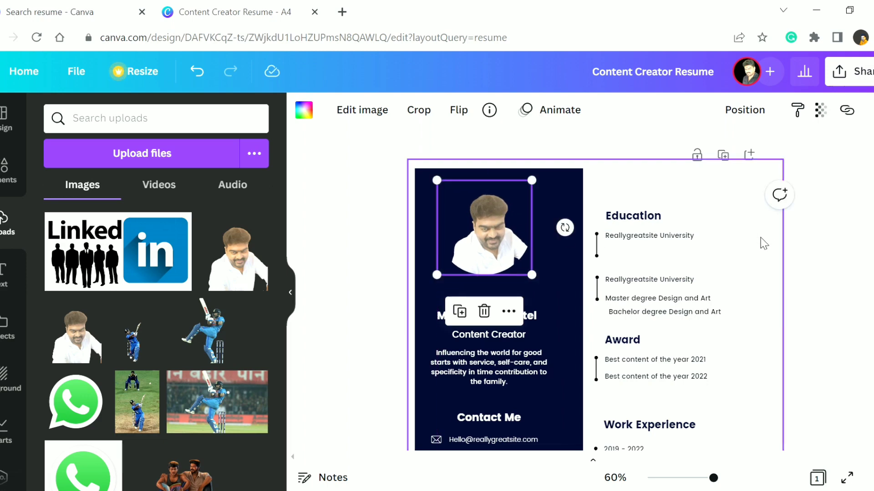
left_click(827, 251)
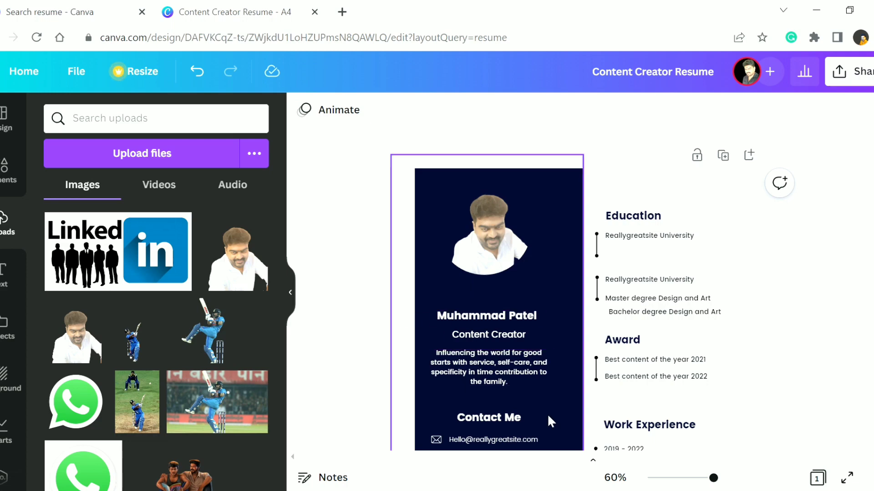
Replace the sample name heading in the navy column with the applicant's own name in capitals
left_click(503, 321)
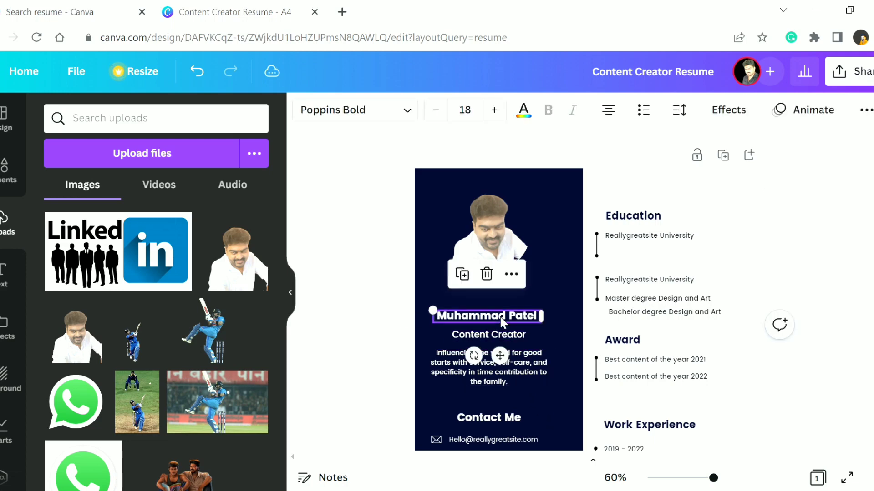
left_click(505, 321)
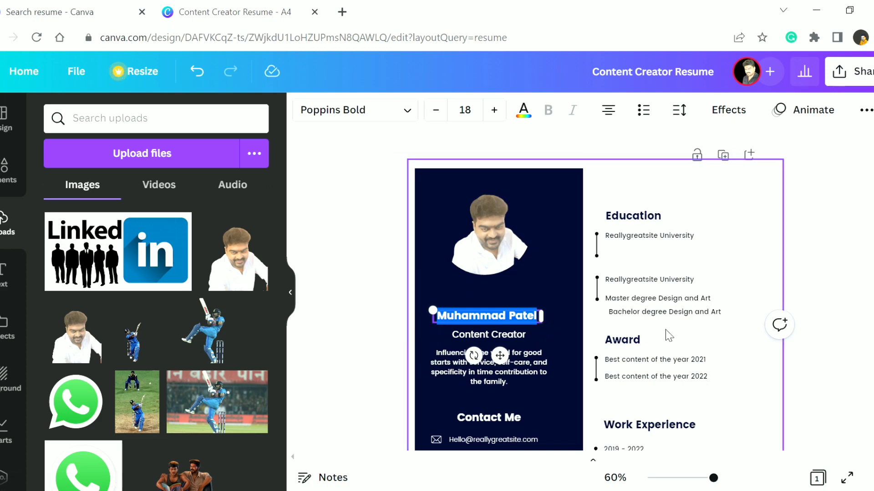
type("J")
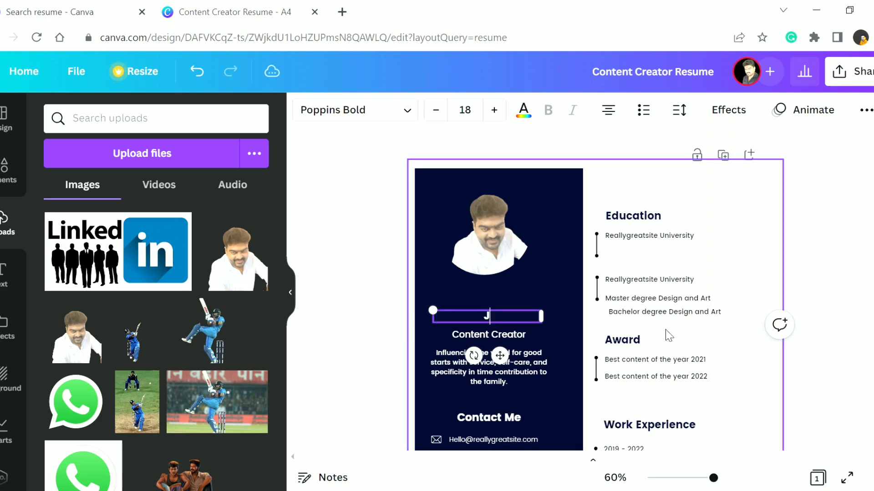
type("AGADESH")
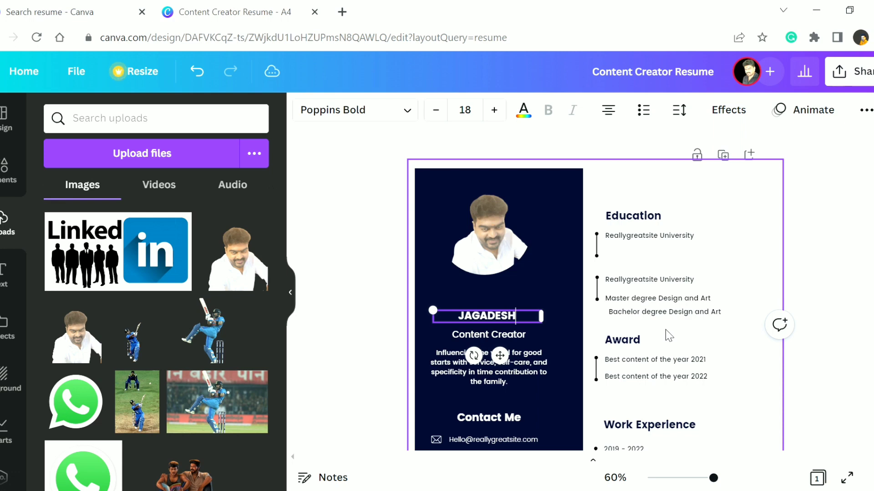
type(" M")
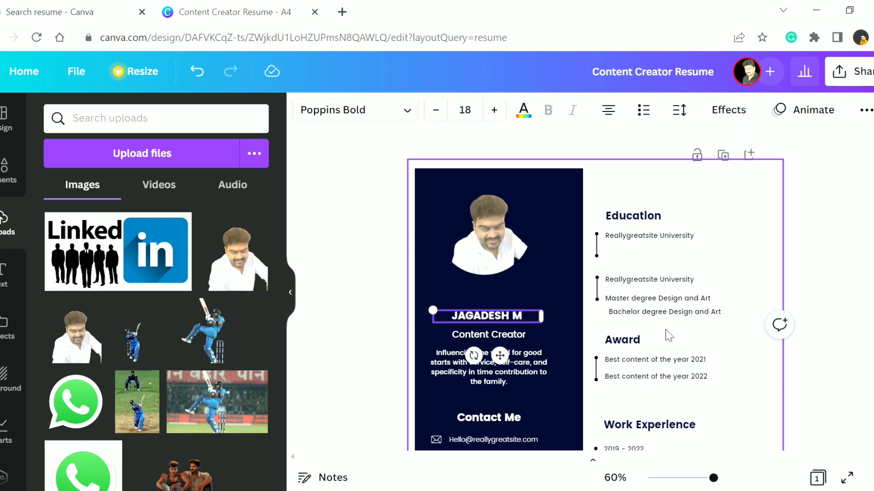
left_click(821, 276)
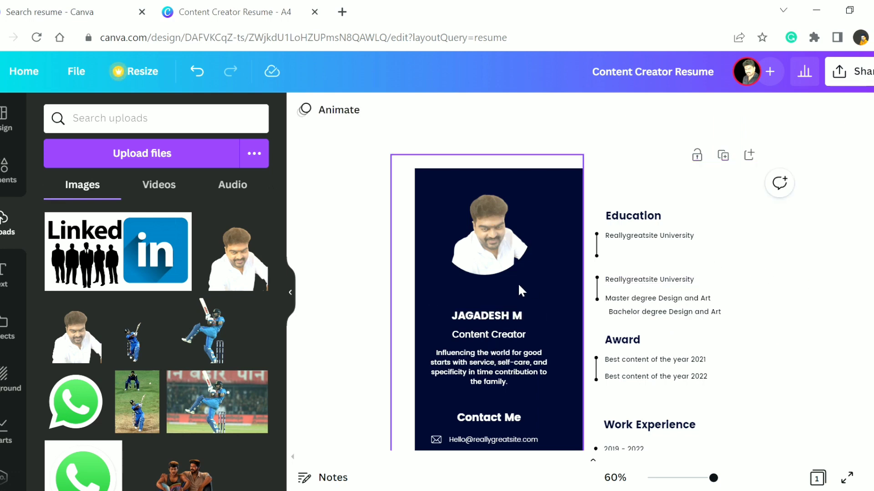
Change the font of the name heading under the portrait to Canva Sans
left_click(496, 316)
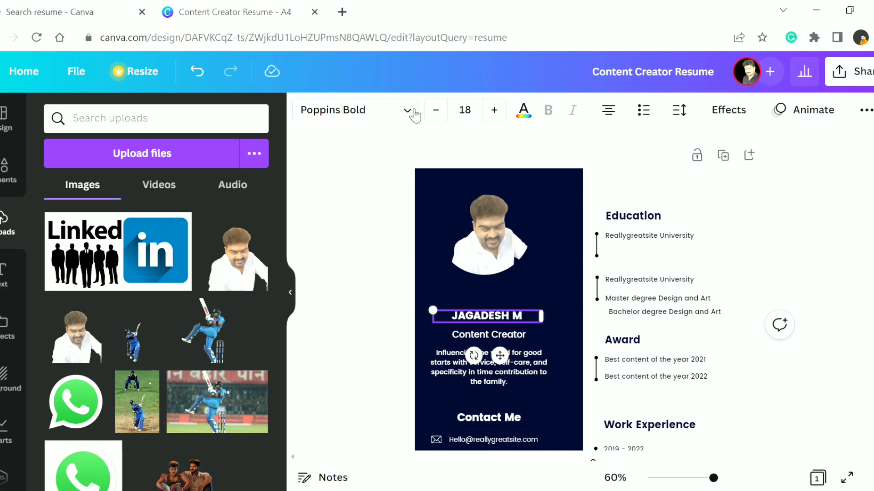
left_click(412, 112)
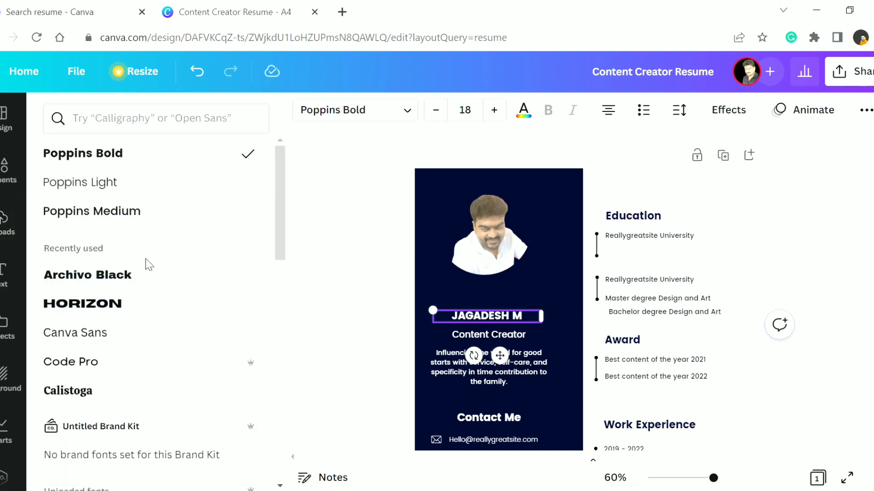
scroll(156, 226, "down", 3)
scroll(156, 227, "down", 5)
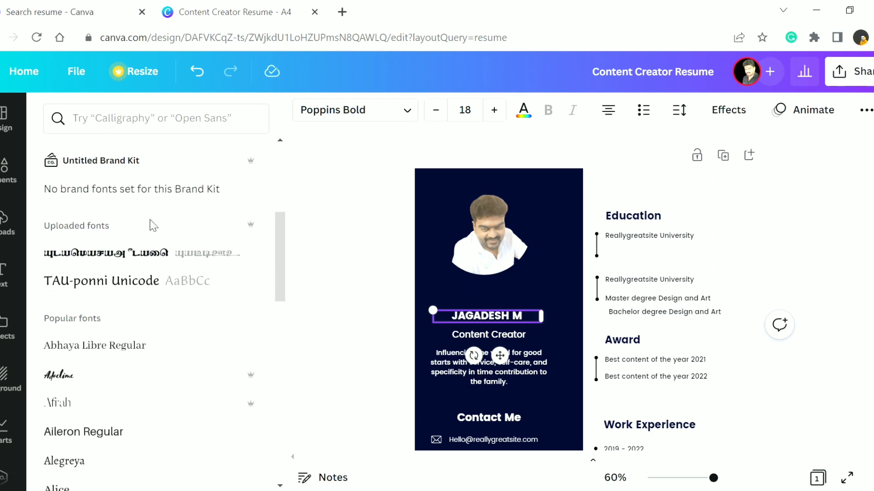
scroll(156, 226, "up", 6)
scroll(160, 227, "up", 2)
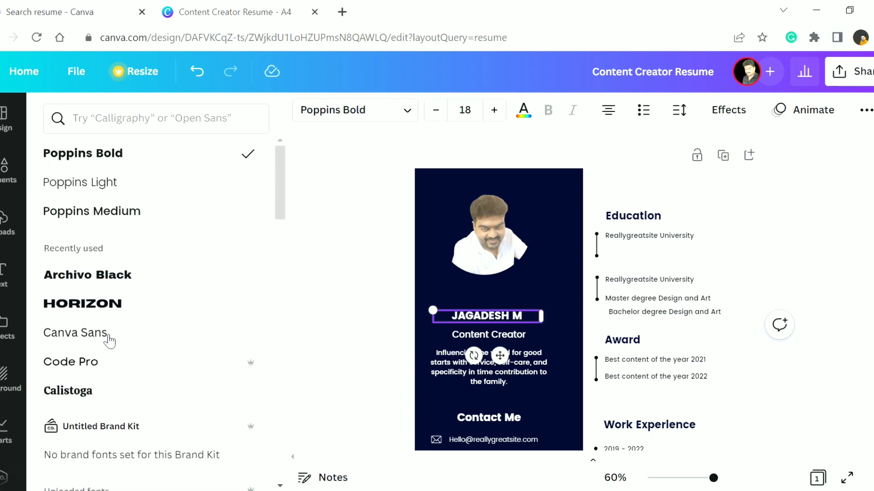
left_click(110, 341)
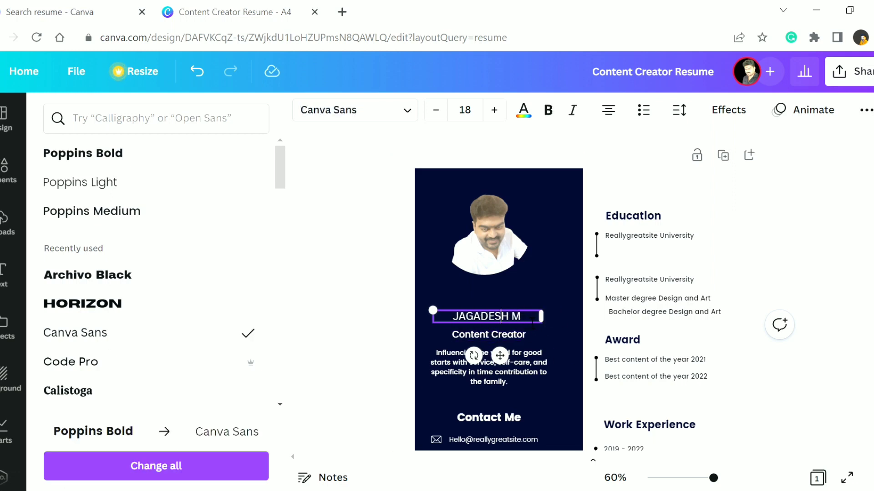
Set the name heading's text colour to red #FF0000 and apply it to all matching white text in the design
left_click_drag(533, 321, 463, 323)
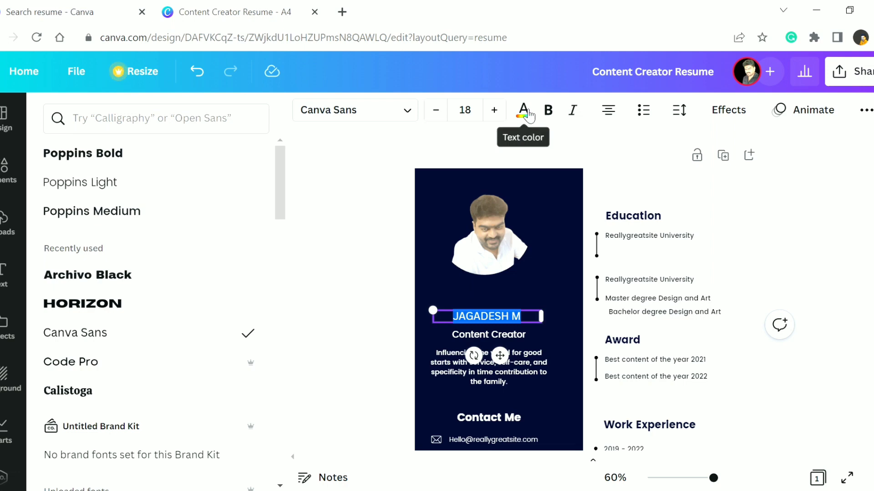
left_click(524, 113)
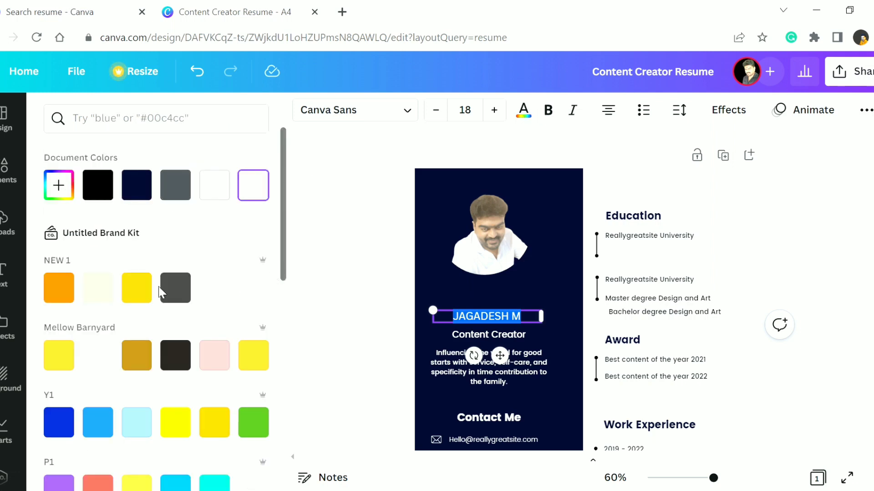
scroll(161, 291, "down", 3)
scroll(153, 280, "up", 3)
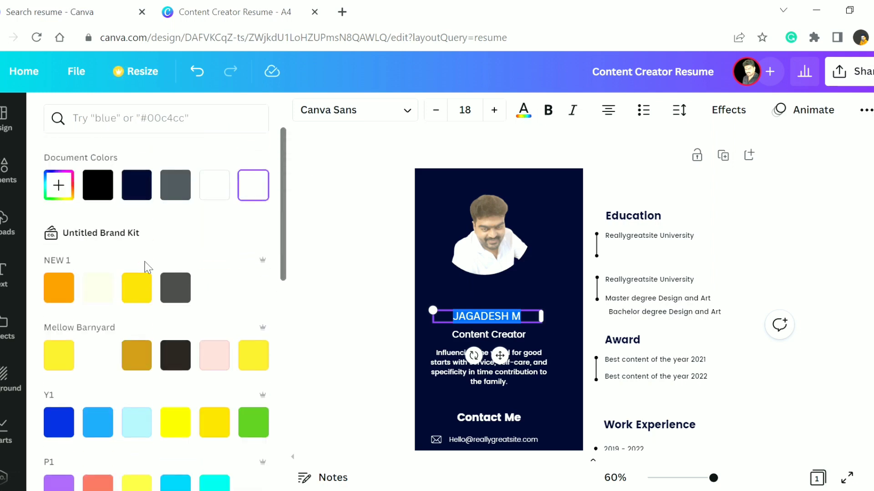
left_click(63, 187)
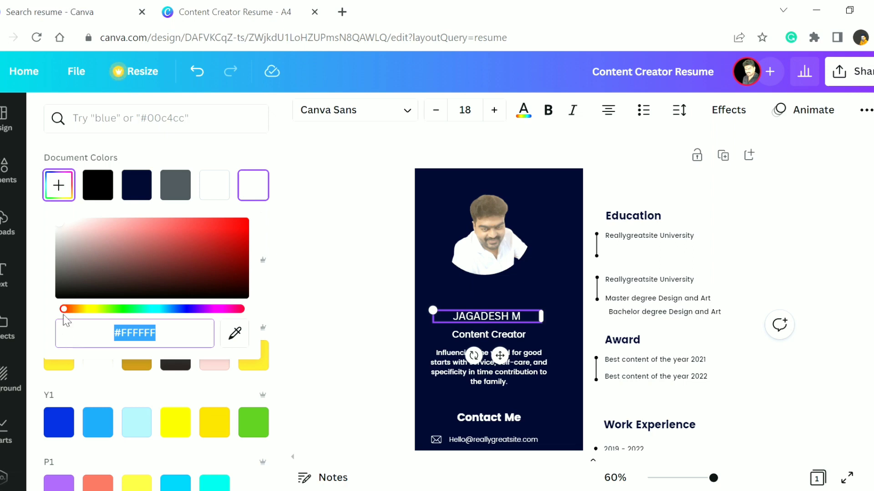
left_click_drag(67, 230, 255, 218)
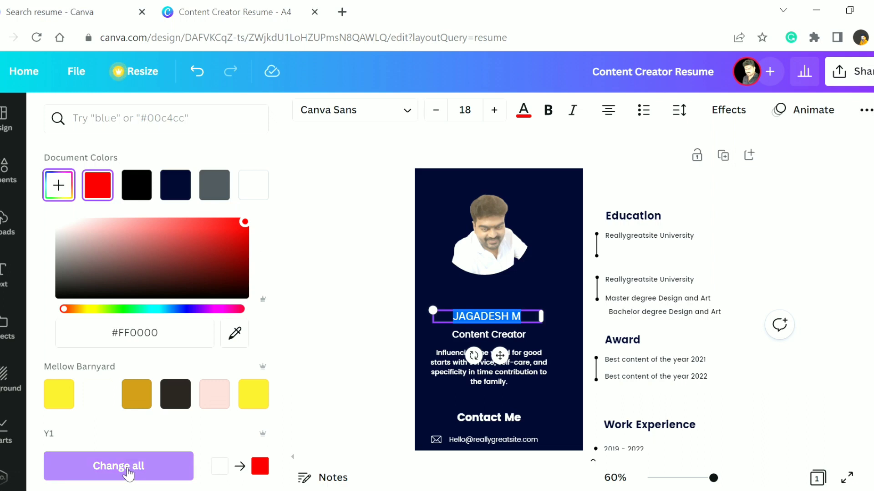
left_click(128, 475)
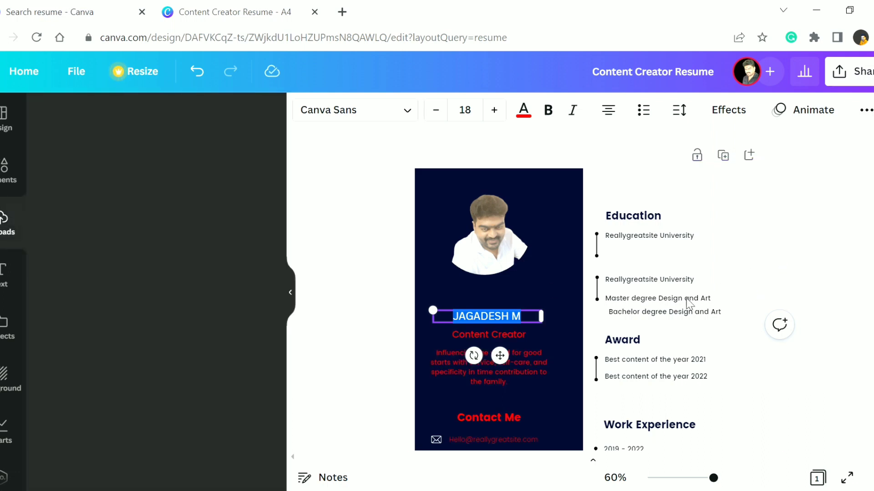
left_click(686, 298)
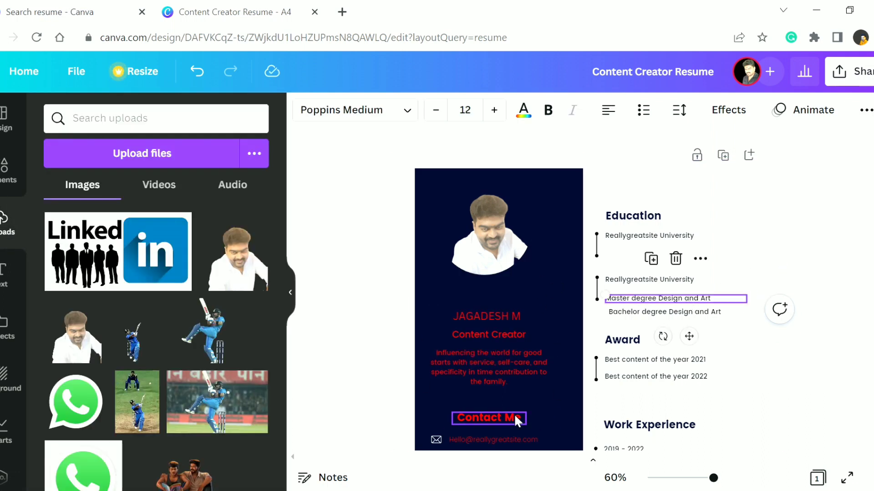
Recolour only the name heading to the yellow #fcf300 from the Y1 palette
double_click(502, 315)
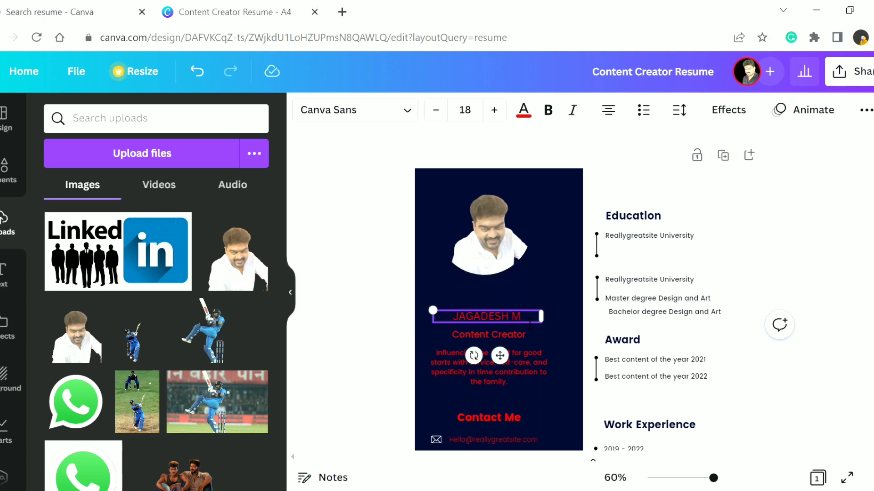
left_click_drag(521, 316, 452, 316)
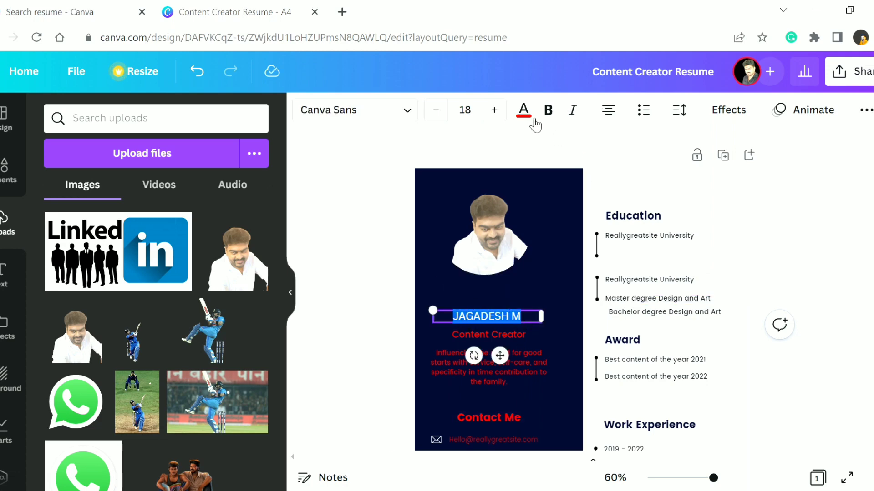
left_click(528, 114)
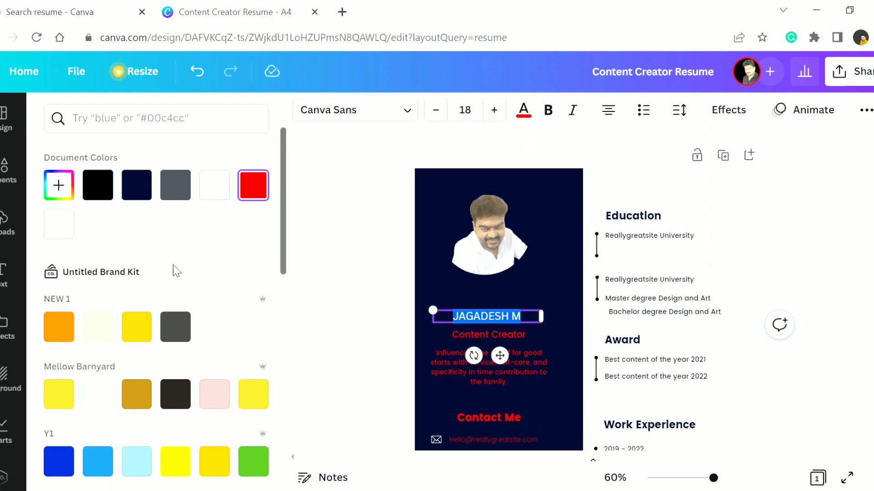
scroll(190, 353, "down", 2)
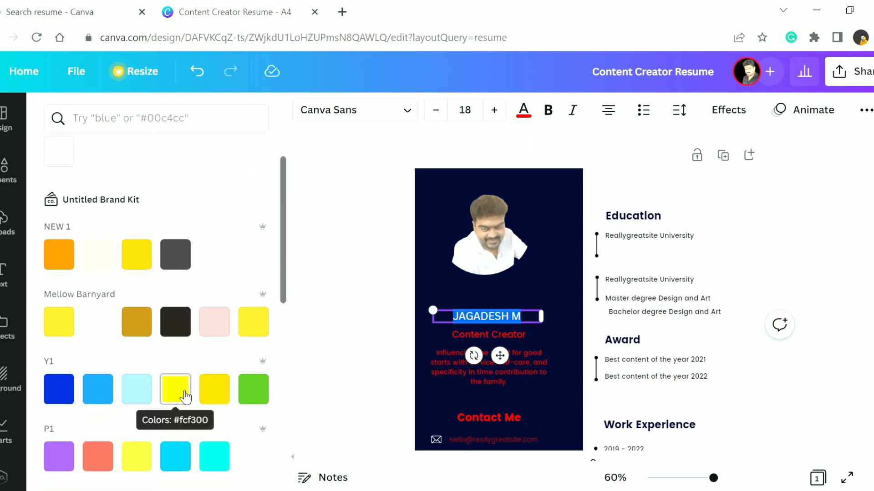
left_click(185, 394)
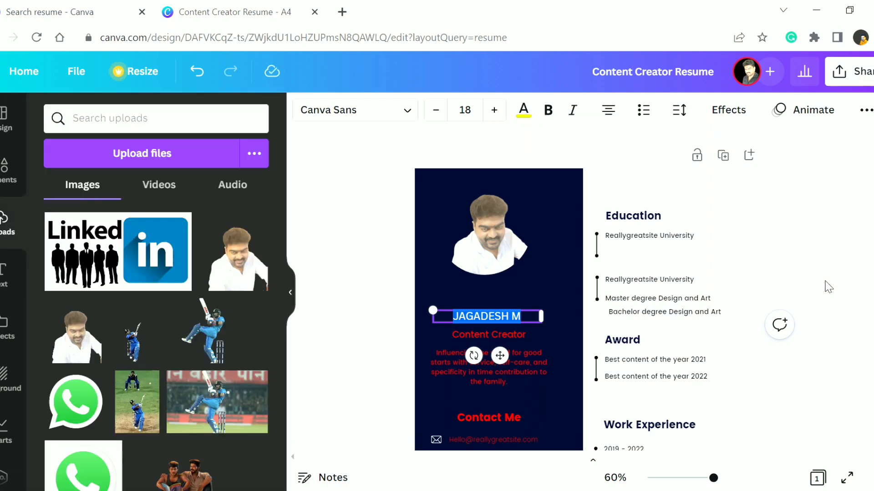
left_click(825, 287)
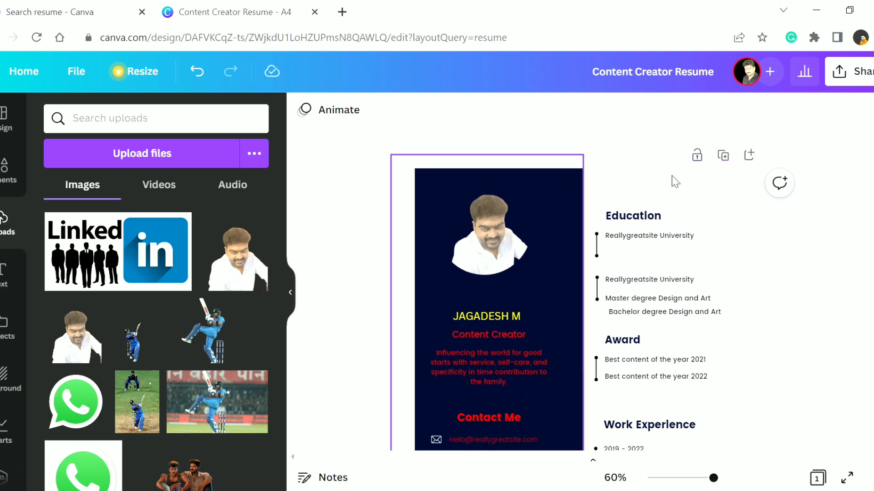
Narrow the navy column slightly by moving its right edge inward, away from the Education text
scroll(580, 202, "down", 3)
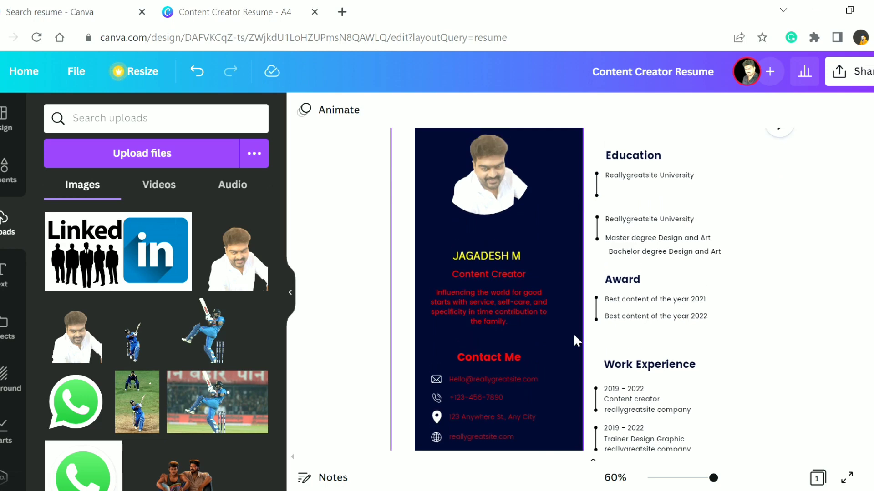
scroll(560, 277, "up", 3)
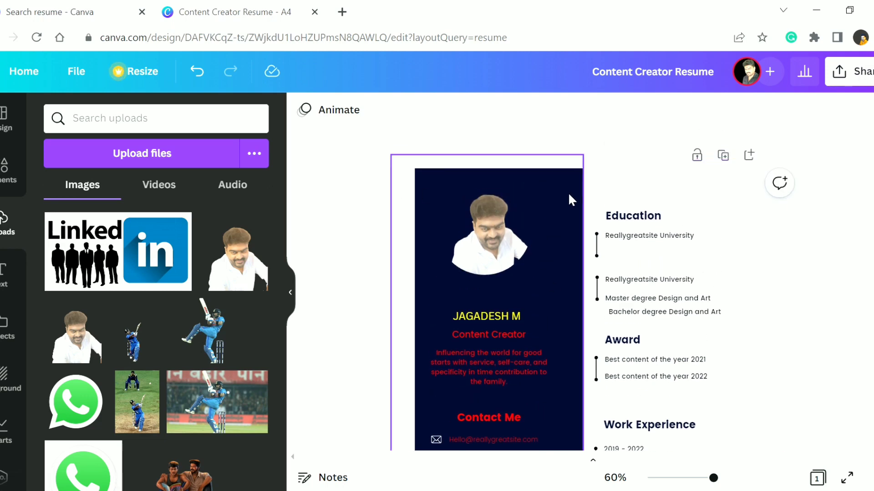
left_click(558, 275)
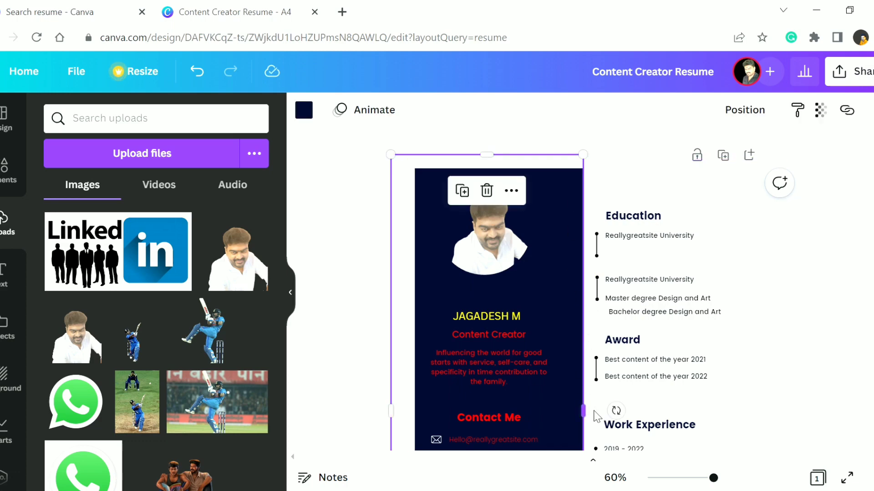
mouse_move(594, 410)
left_mouse_down()
mouse_move(655, 416)
mouse_move(531, 417)
mouse_move(584, 418)
left_mouse_up()
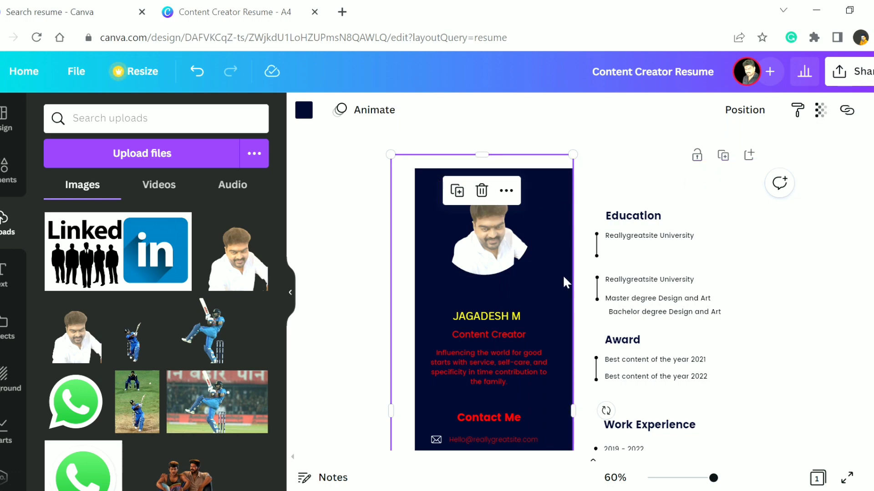
left_click(810, 253)
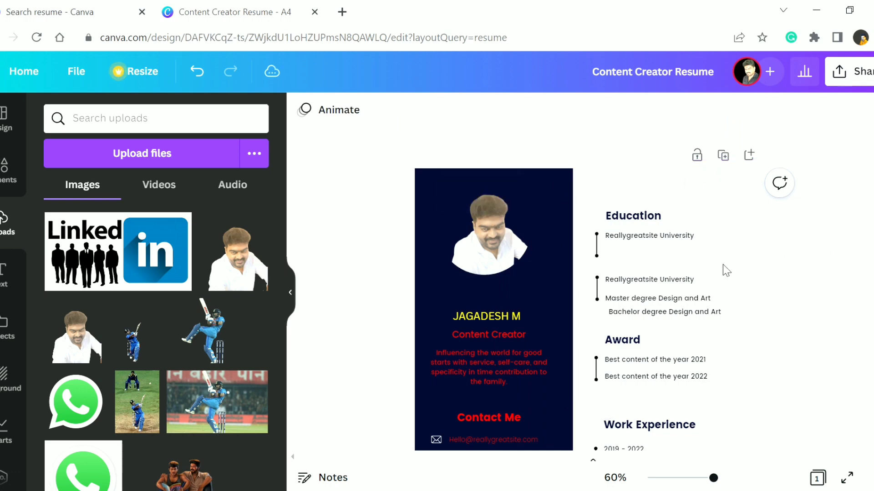
Change the navy column's fill to the orange #ff8b00 from the NEW 1 palette
left_click(555, 200)
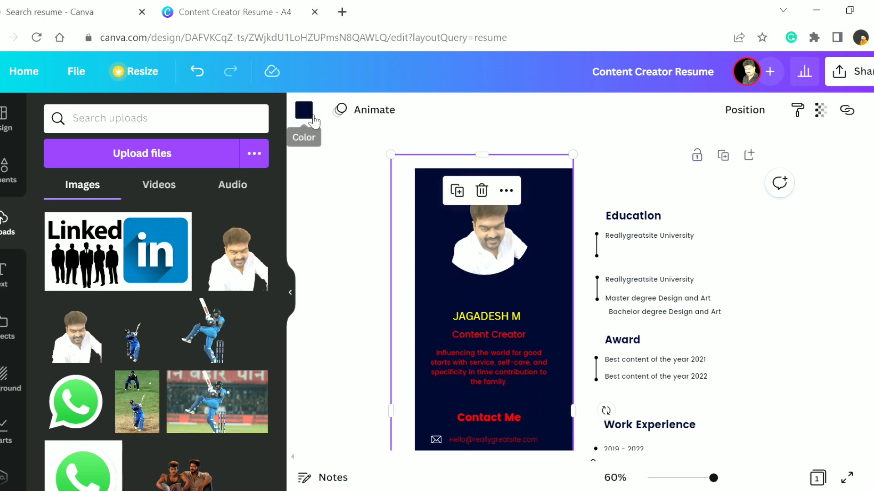
left_click(304, 113)
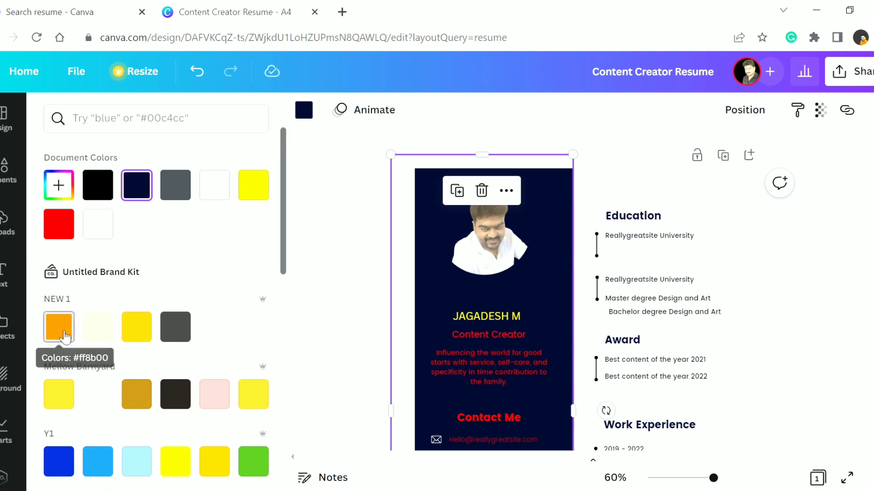
left_click(64, 338)
left_click(807, 293)
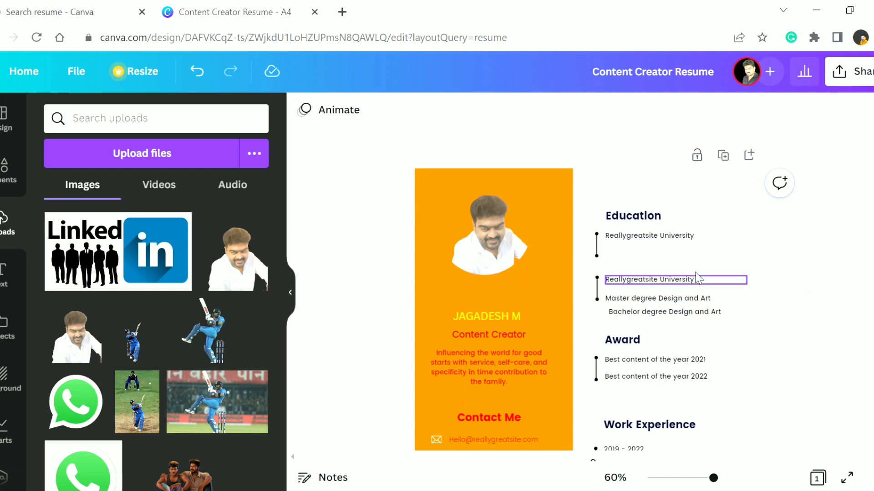
scroll(682, 279, "down", 3)
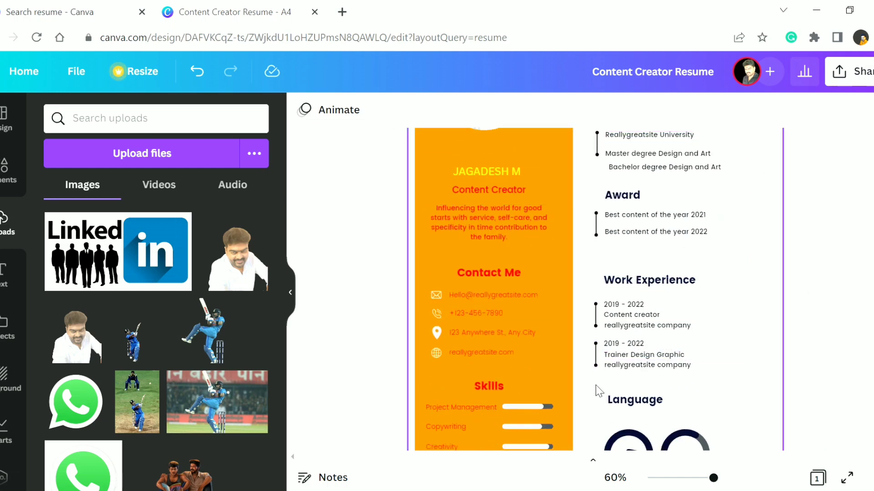
scroll(596, 387, "up", 3)
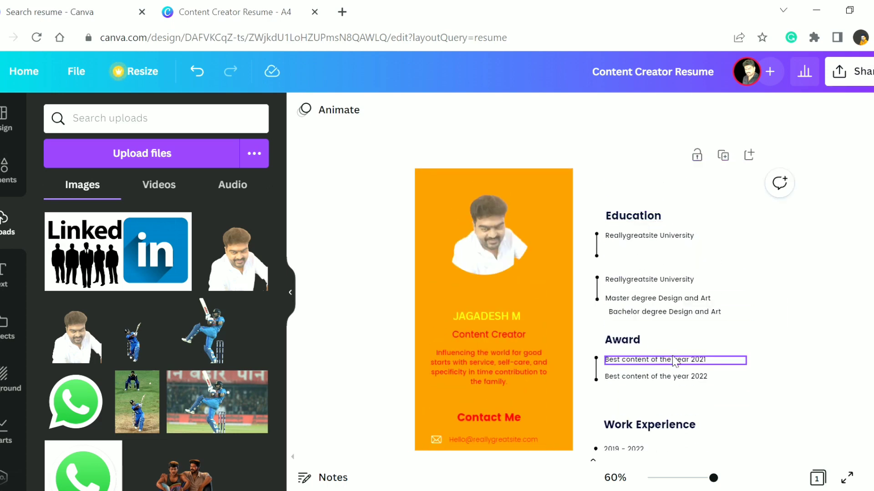
scroll(694, 370, "down", 2)
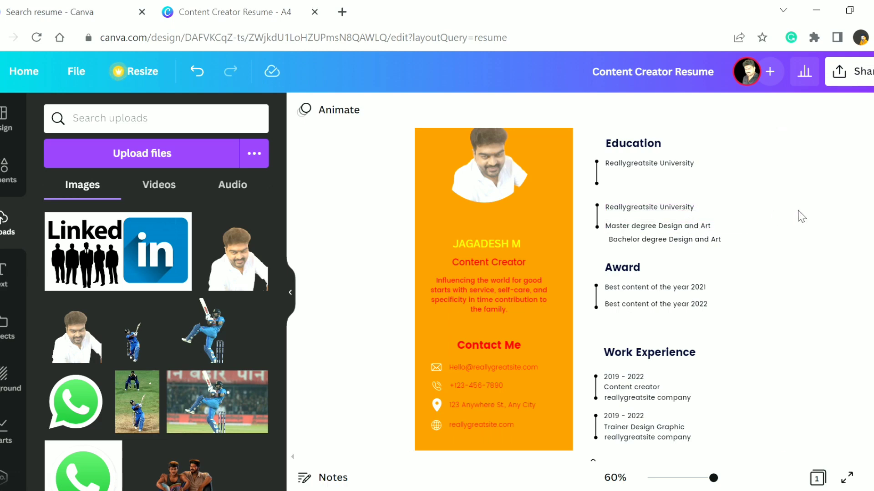
Fill the resume's white background behind the Education and Work Experience sections with the bright sky blue from the P1 palette
scroll(797, 238, "up", 2)
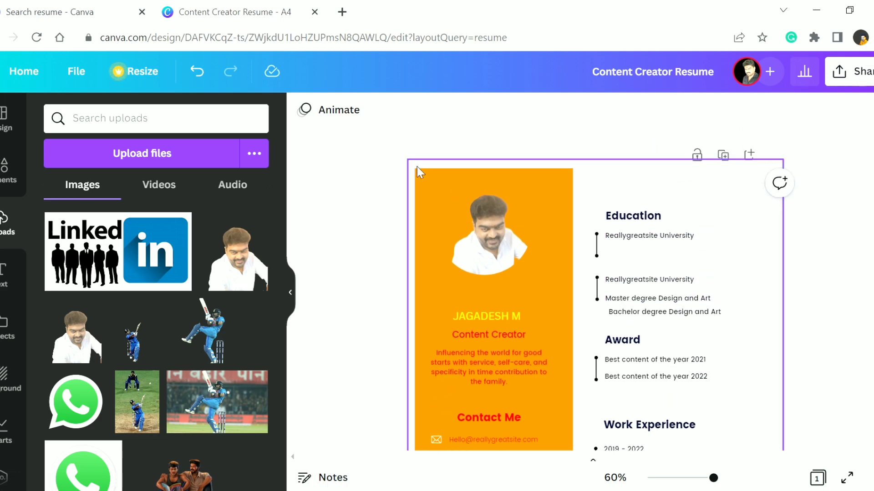
scroll(668, 285, "down", 4)
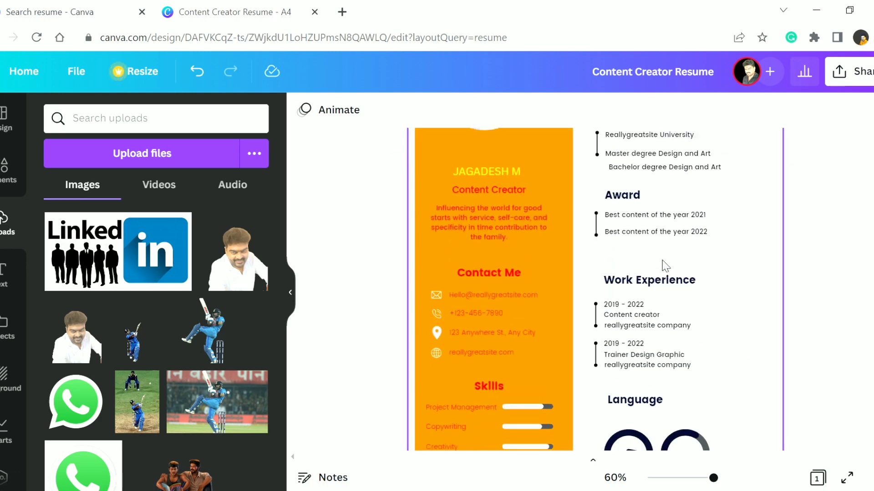
scroll(665, 263, "up", 4)
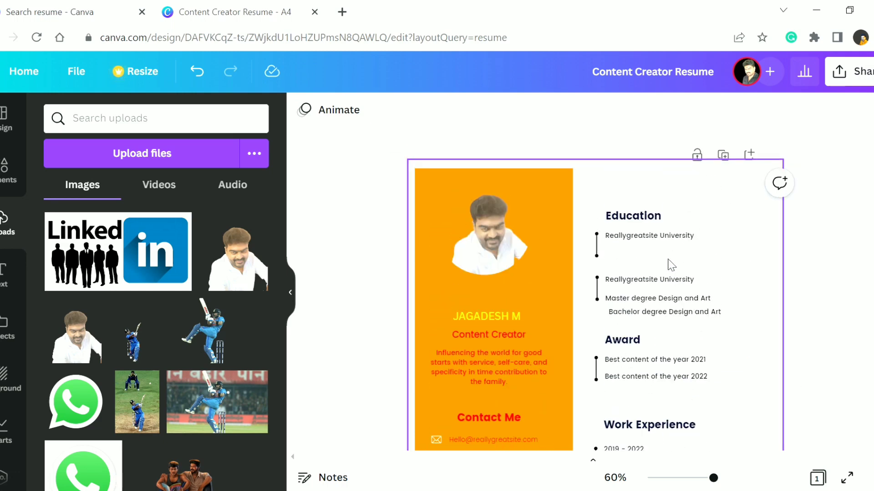
left_click(693, 203)
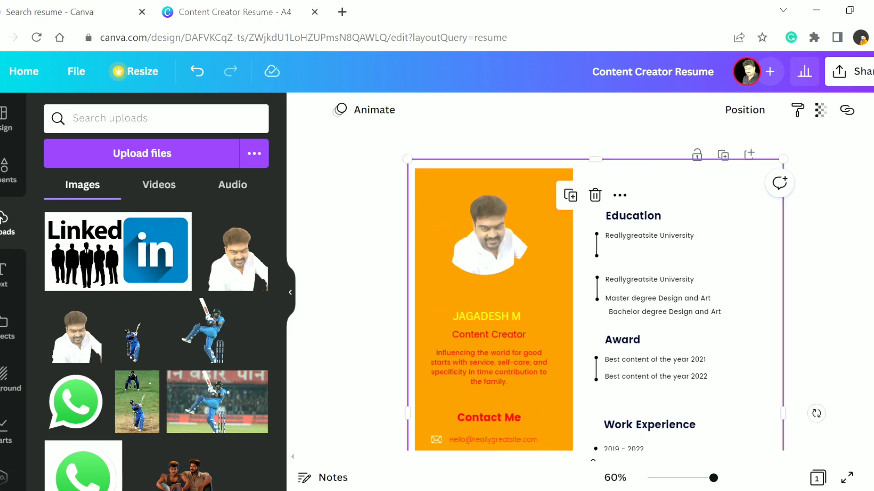
left_click(312, 119)
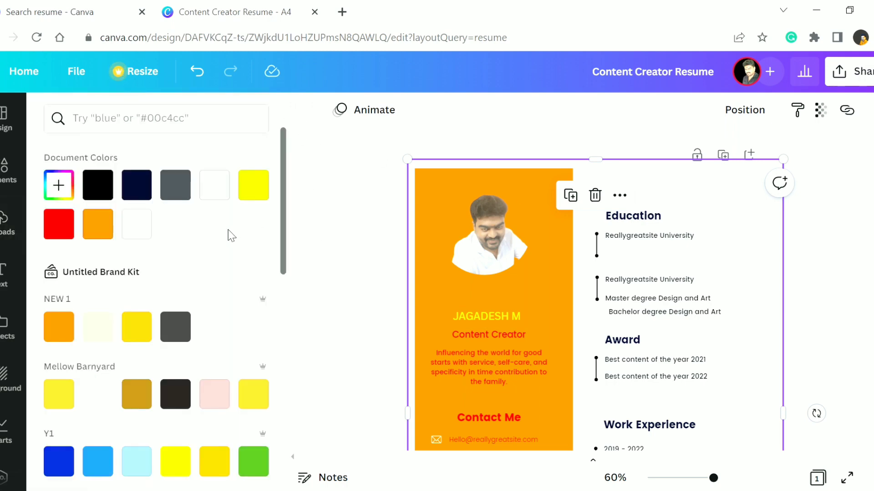
scroll(191, 241, "down", 5)
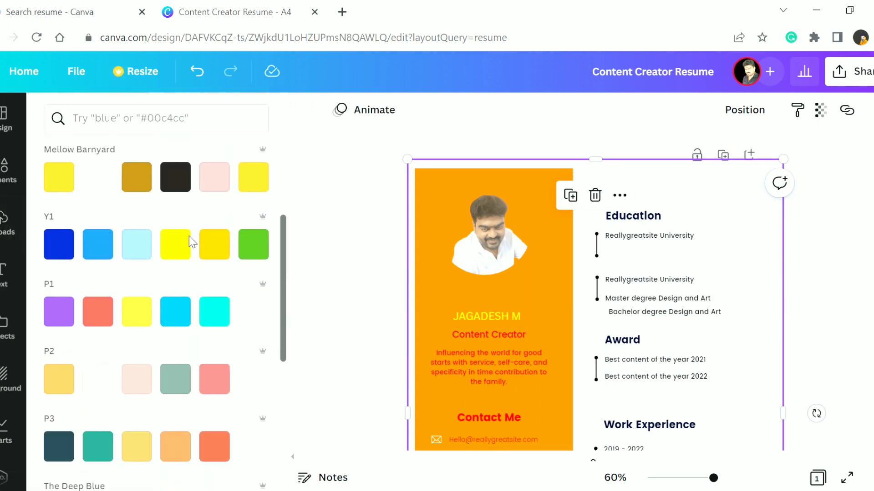
left_click(182, 313)
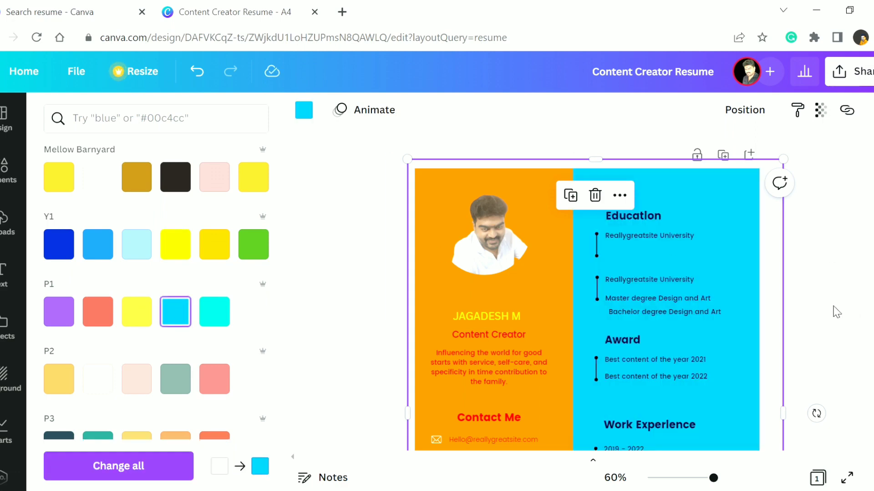
scroll(828, 308, "down", 3)
scroll(829, 307, "down", 2)
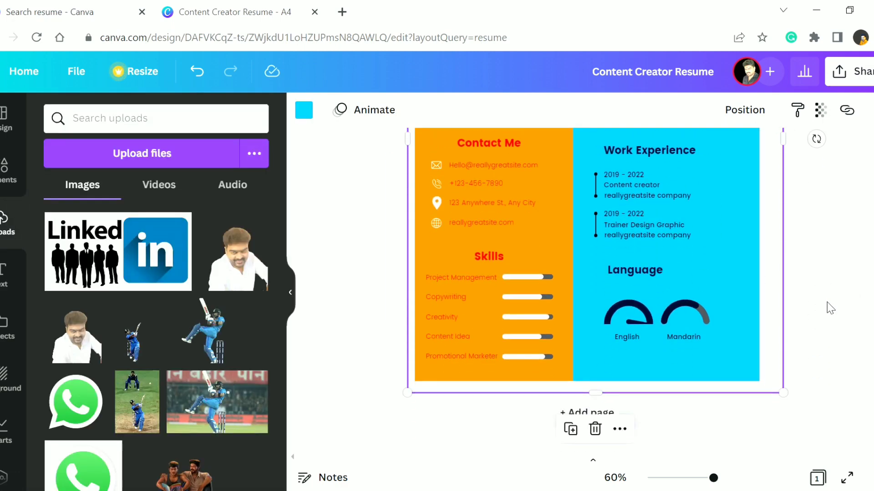
scroll(829, 306, "up", 5)
left_click(827, 241)
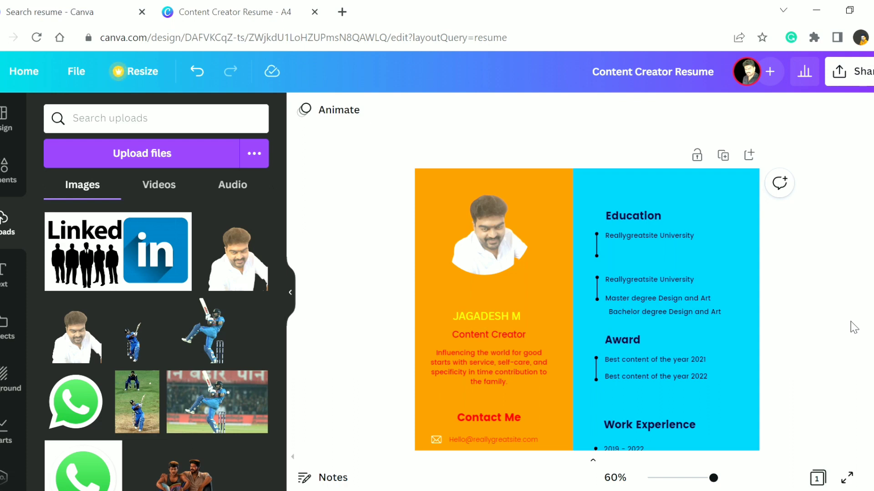
Download the finished resume design as a JPG file
scroll(808, 267, "down", 3)
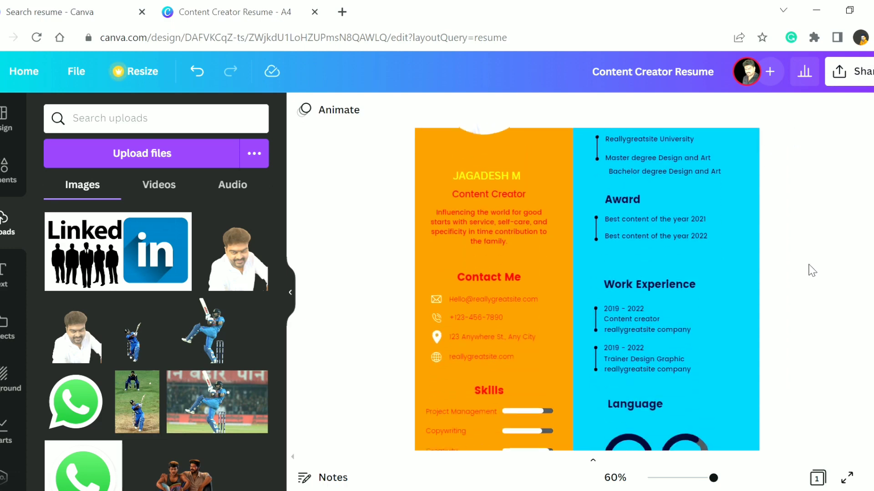
scroll(809, 269, "up", 3)
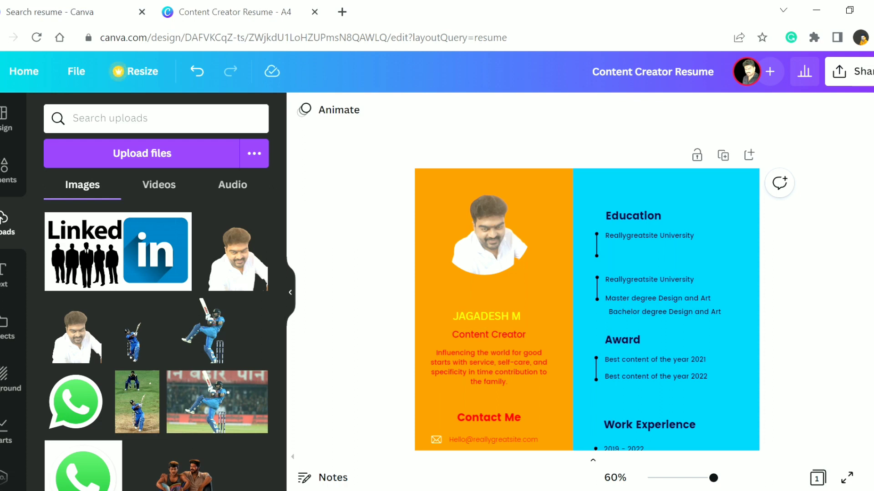
left_click(859, 71)
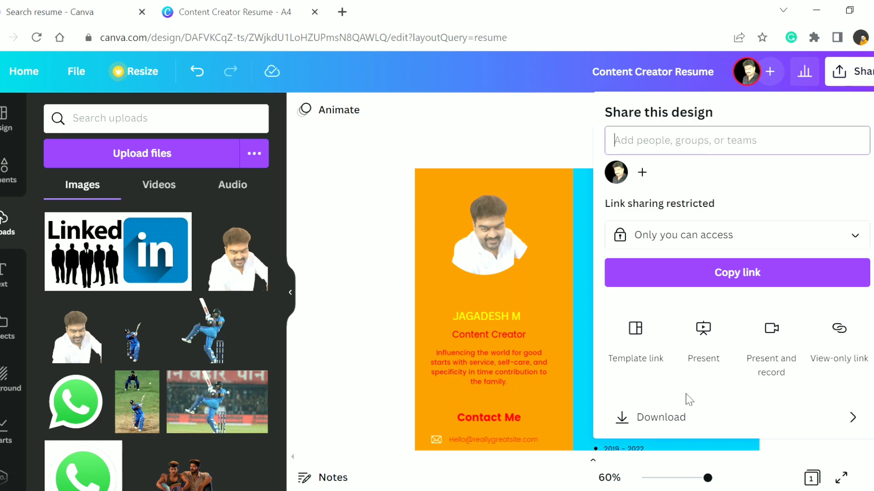
left_click(668, 423)
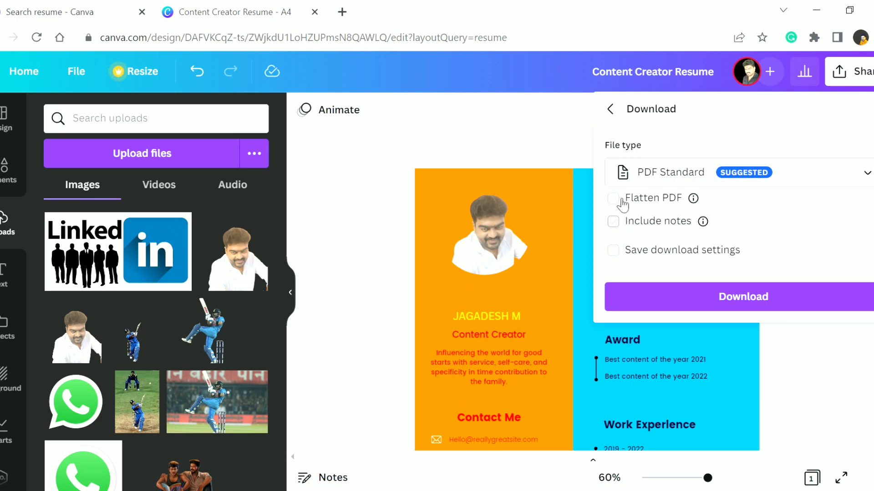
left_click(675, 173)
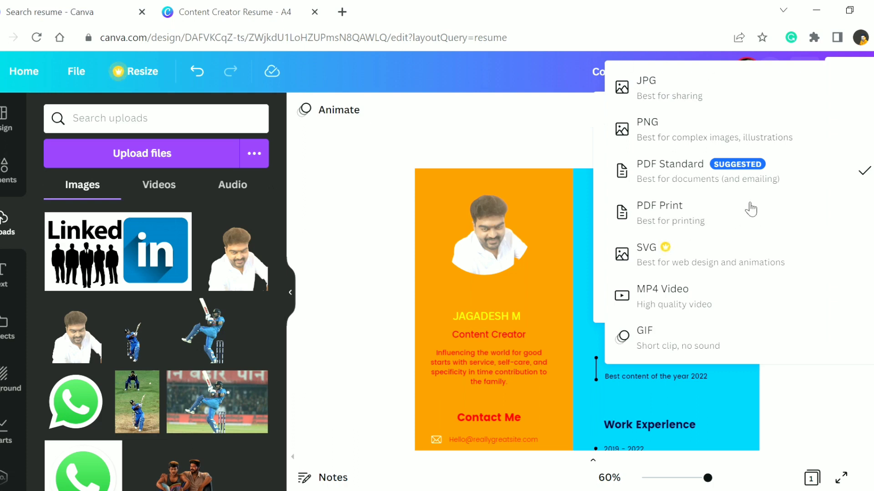
left_click(669, 95)
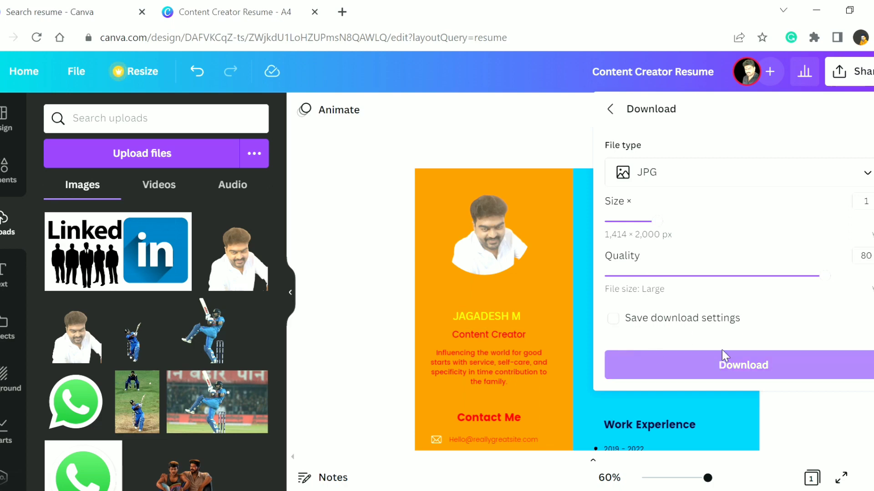
left_click(744, 367)
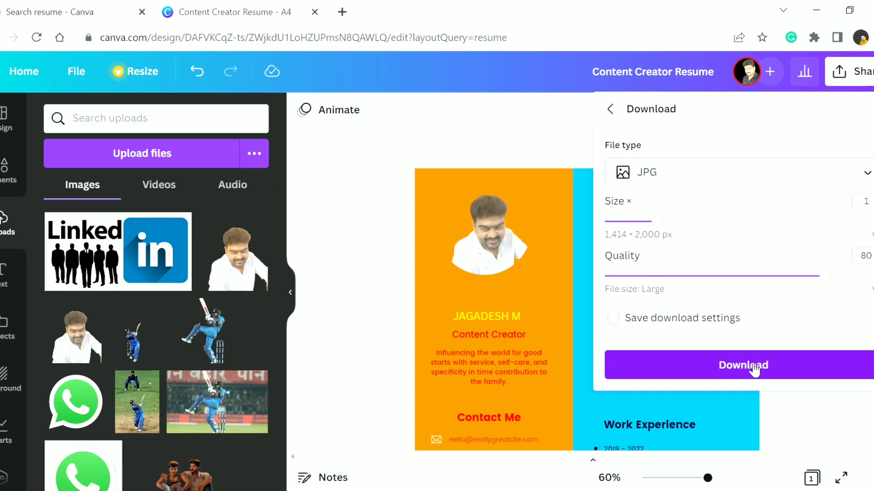